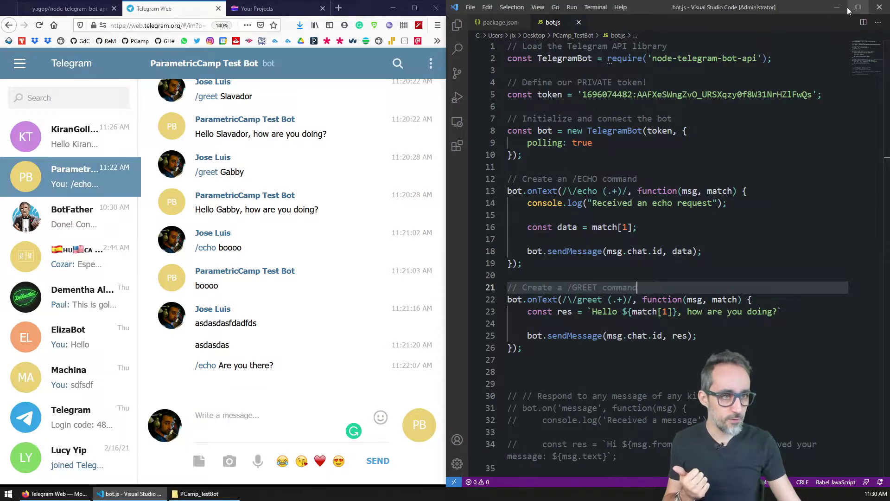
Minimize the VS Code and Firefox windows to reveal the desktop
{"action": "left_click", "coordinate": [837, 7]}
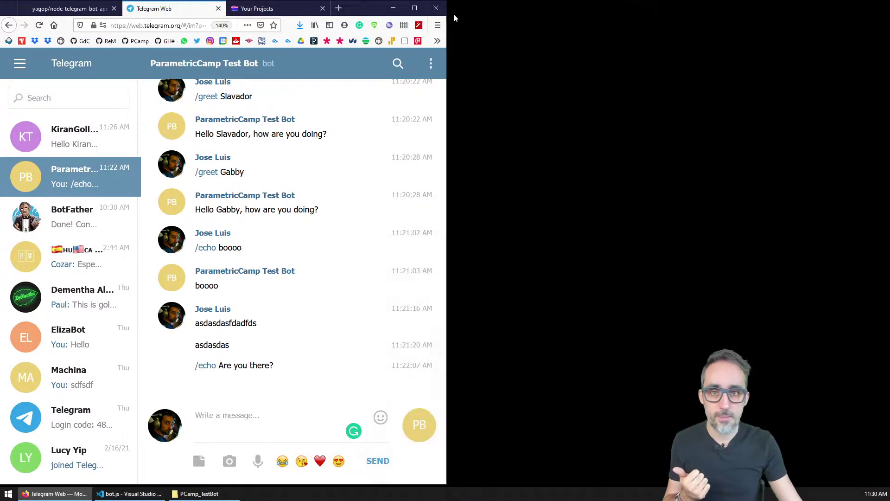
{"action": "left_click", "coordinate": [393, 7]}
Open the PCamp_TestBot folder and inspect package.json and its node-telegram-bot-api dependency in VS Code
{"action": "double_click", "coordinate": [88, 53]}
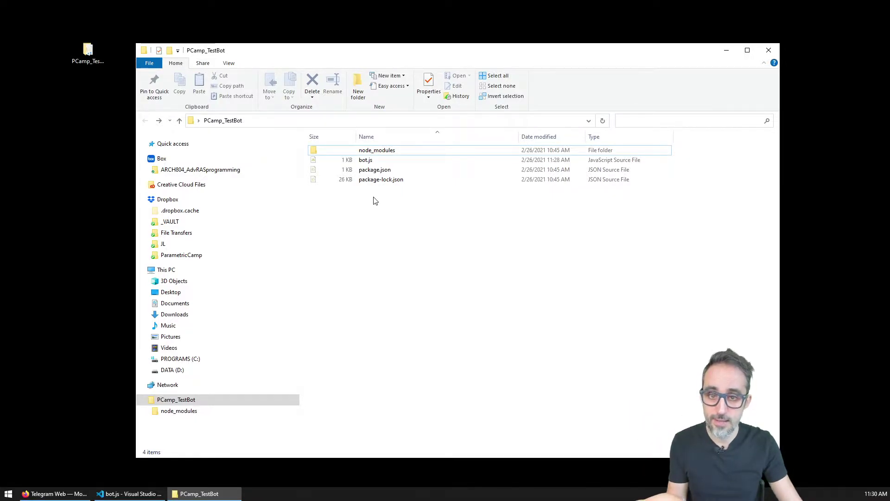
{"action": "left_click", "coordinate": [371, 170]}
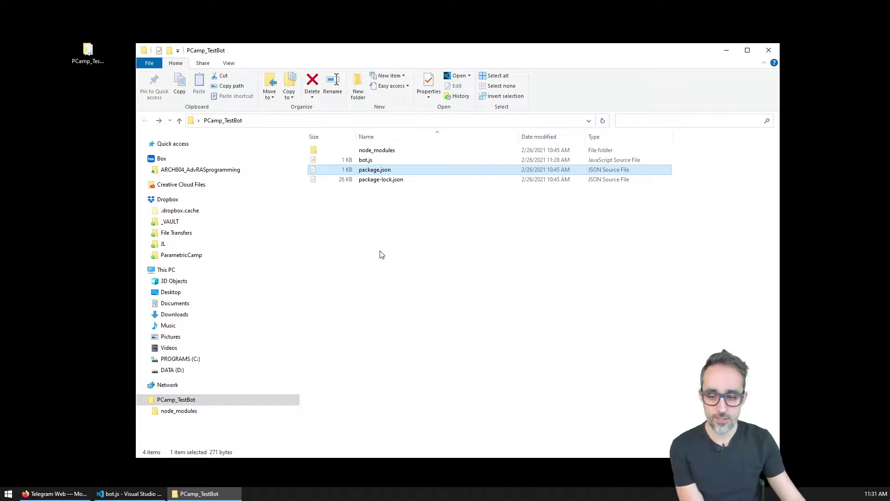
{"action": "double_click", "coordinate": [394, 171]}
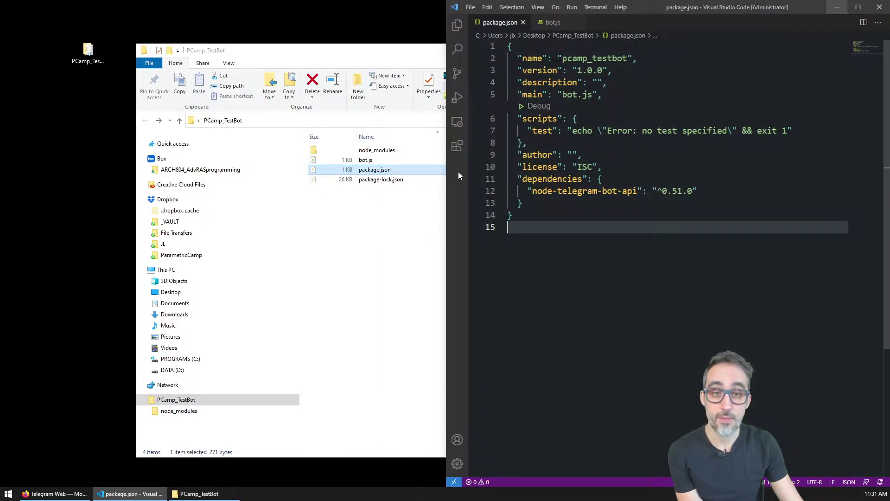
{"action": "left_click_drag", "start_coordinate": [511, 227], "coordinate": [481, 83]}
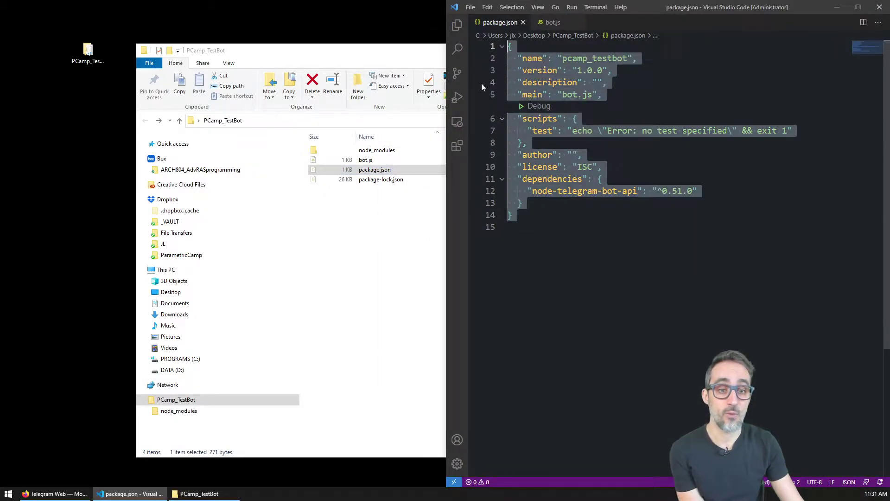
{"action": "left_click", "coordinate": [513, 215]}
{"action": "left_click_drag", "start_coordinate": [697, 190], "coordinate": [527, 191]}
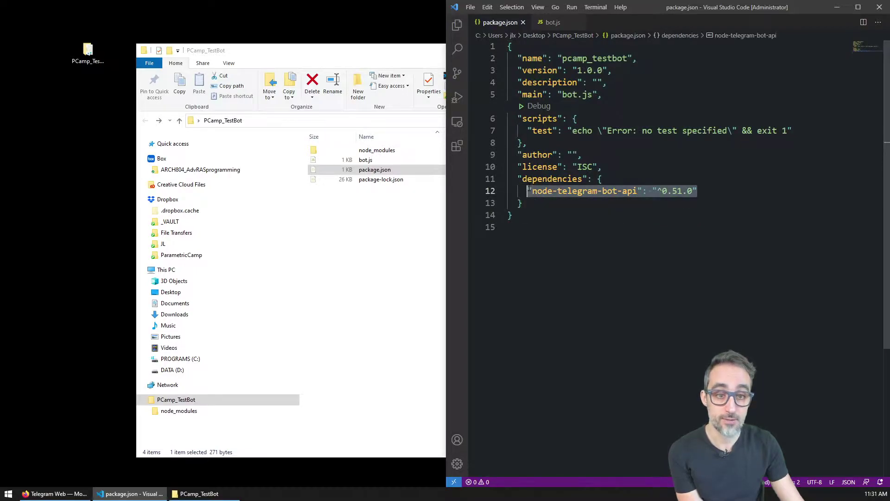
Open bot.js in VS Code beside the folder window and look over package-lock.json and node_modules
{"action": "double_click", "coordinate": [365, 159]}
{"action": "left_click_drag", "start_coordinate": [278, 50], "coordinate": [151, 50]}
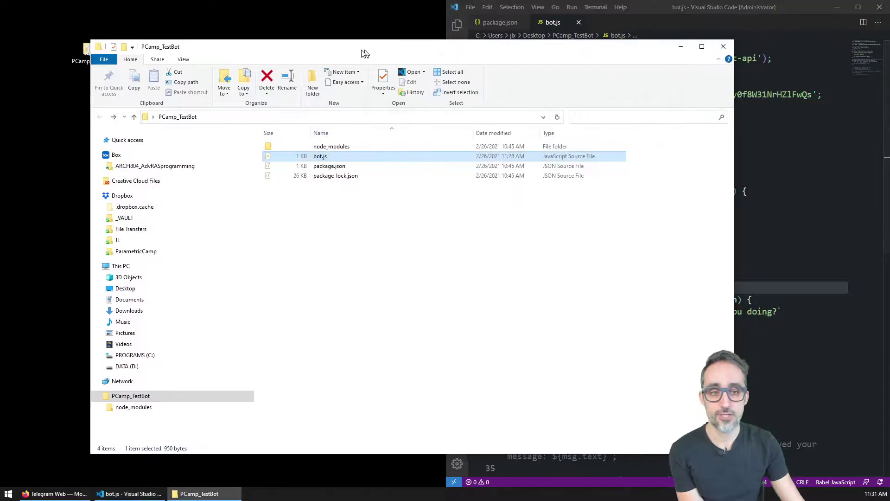
{"action": "left_click_drag", "start_coordinate": [655, 152], "coordinate": [450, 152]}
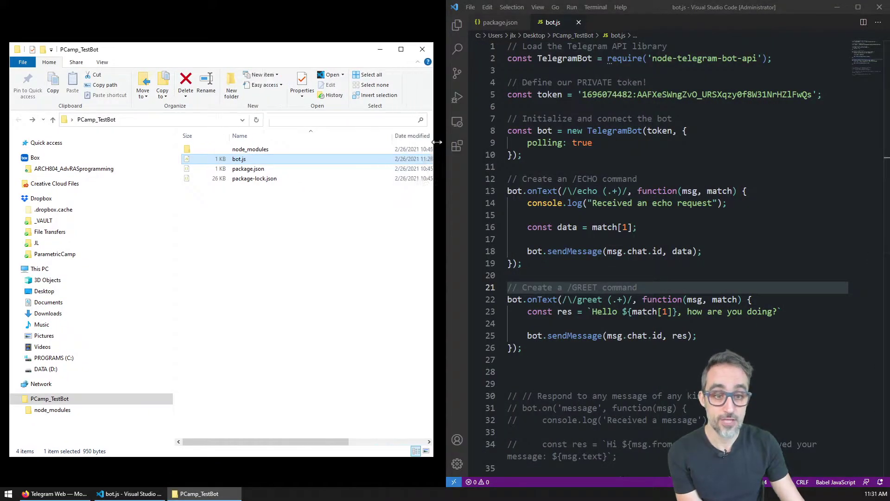
{"action": "left_click", "coordinate": [632, 216]}
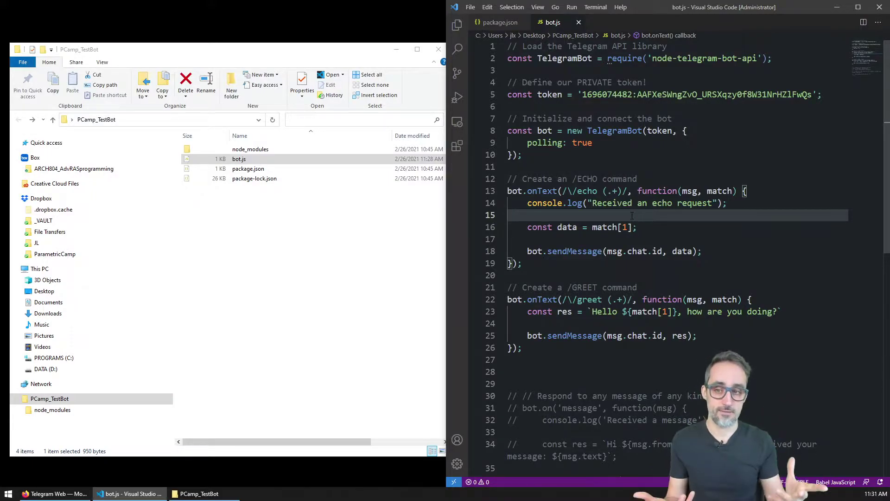
{"action": "left_click", "coordinate": [254, 179]}
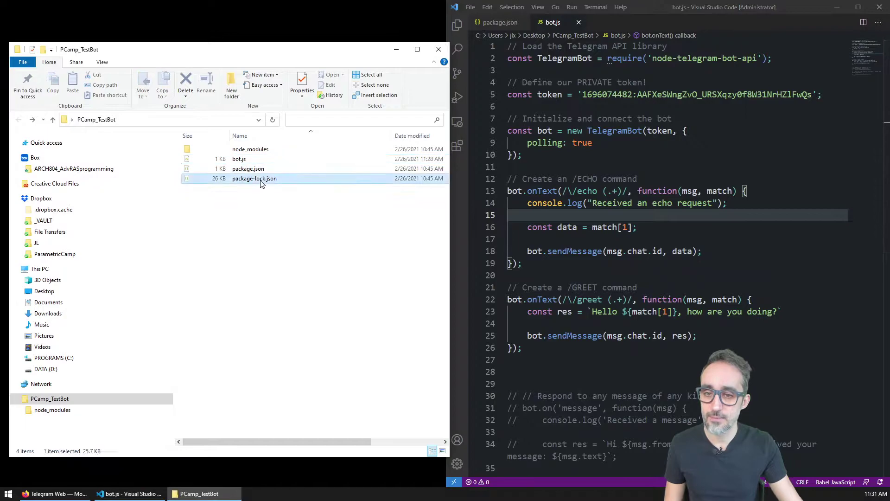
{"action": "left_click", "coordinate": [254, 151]}
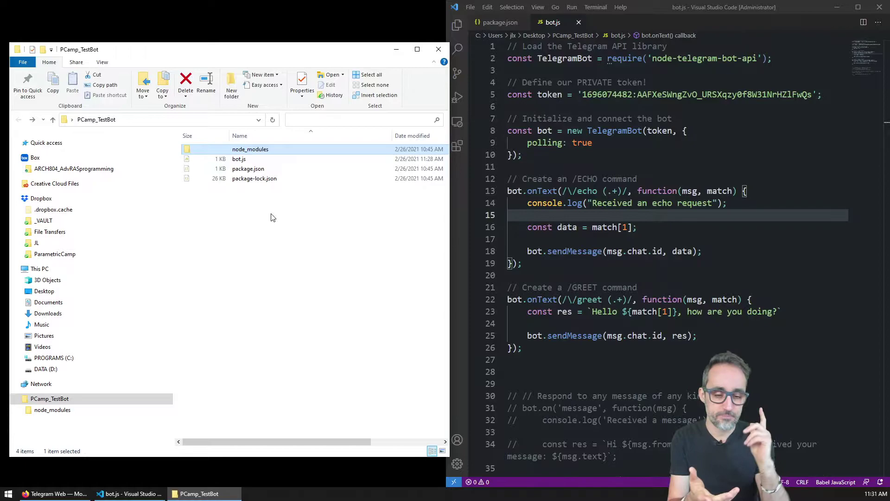
{"action": "left_click", "coordinate": [271, 218]}
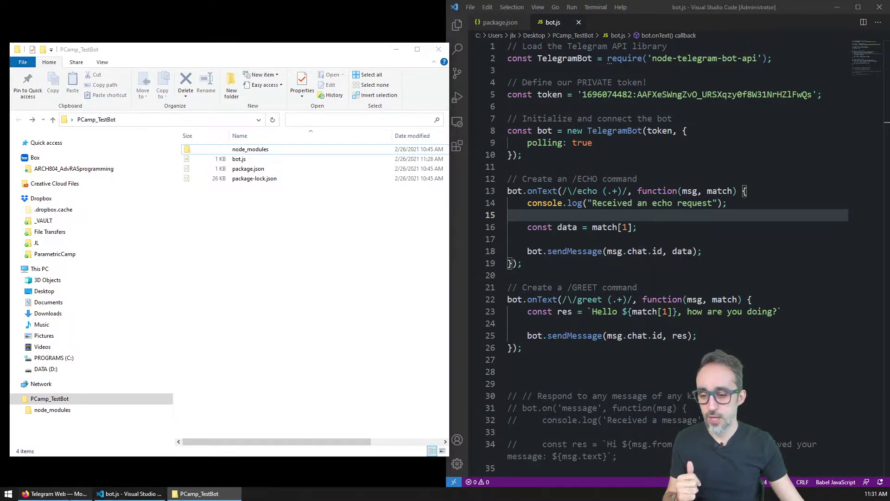
Bring up the maximized Firefox window with the Glitch projects dashboard
{"action": "left_click", "coordinate": [56, 493]}
{"action": "left_click", "coordinate": [415, 7]}
{"action": "left_click", "coordinate": [264, 5]}
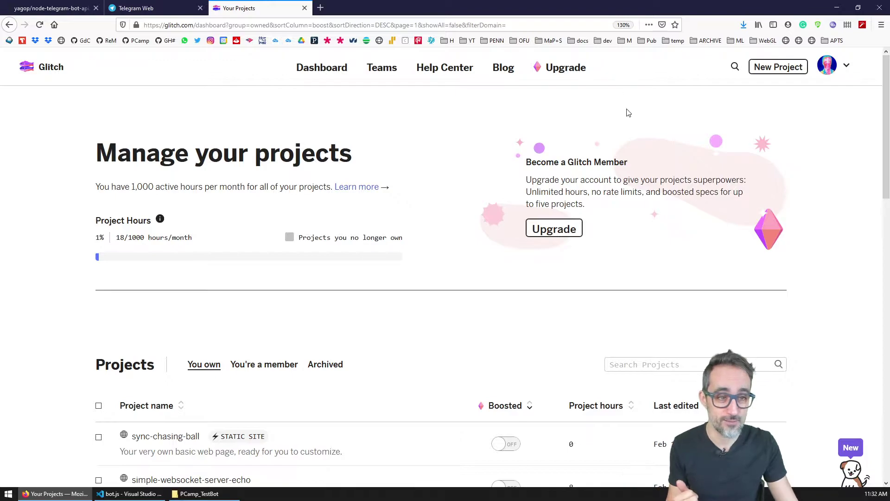
Start a new project from the hello-express template and rename it to pcamp-telegram-bot
{"action": "left_click", "coordinate": [762, 68]}
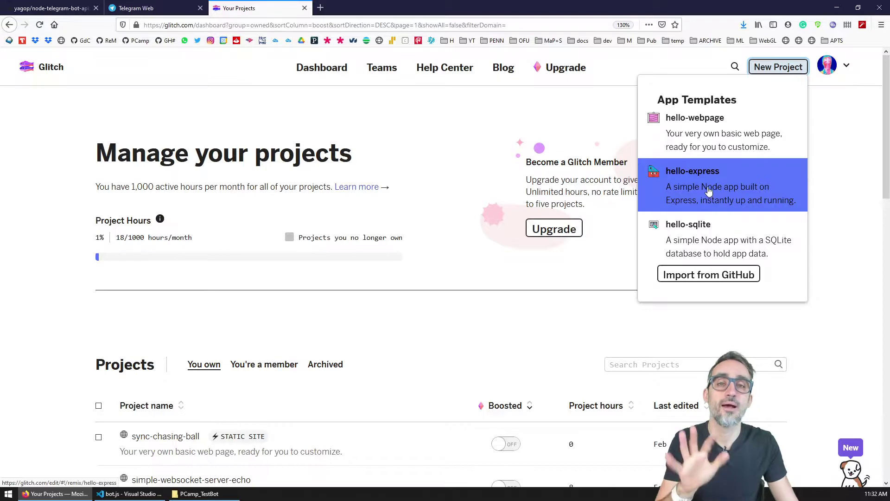
{"action": "left_click", "coordinate": [708, 193]}
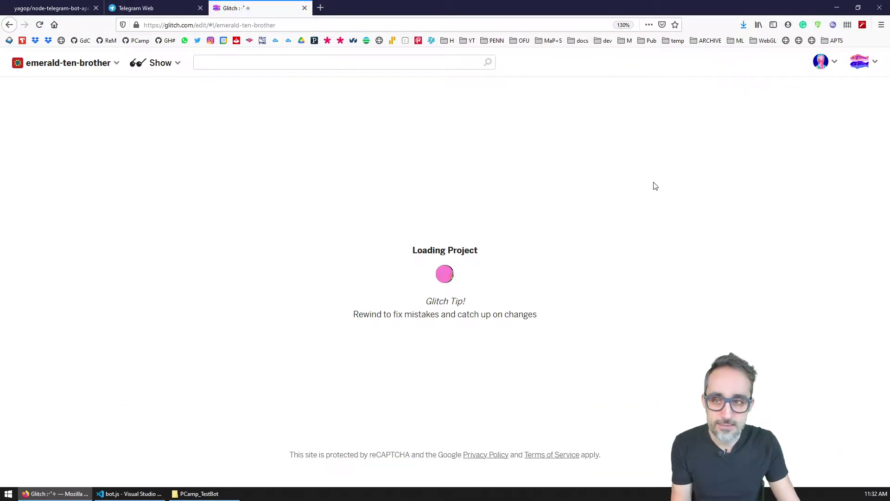
{"action": "left_click", "coordinate": [88, 65]}
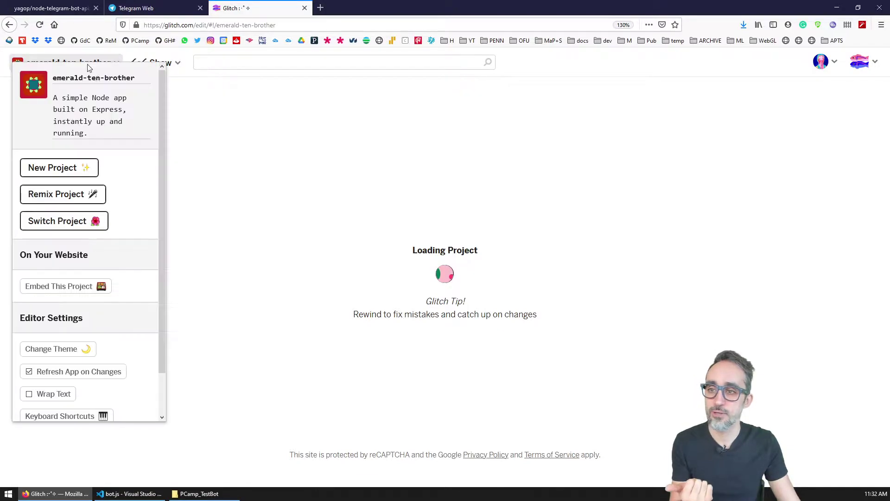
{"action": "left_click", "coordinate": [104, 82]}
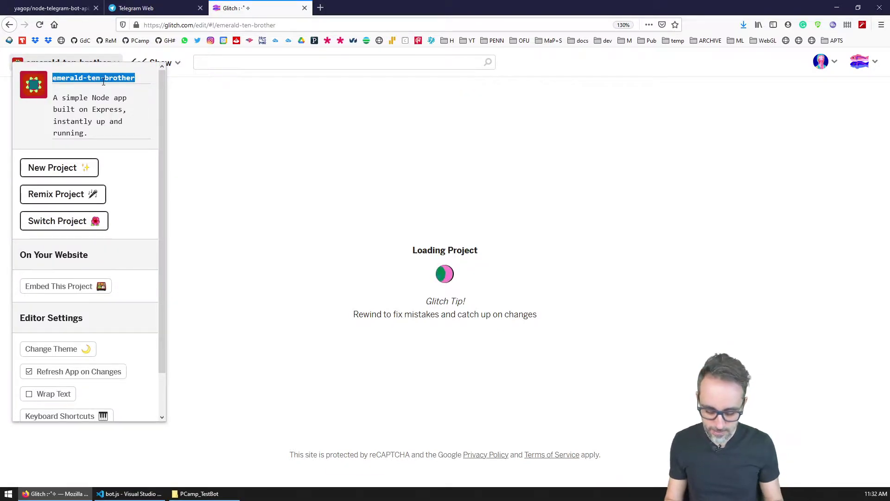
{"action": "type", "text": "telegram"}
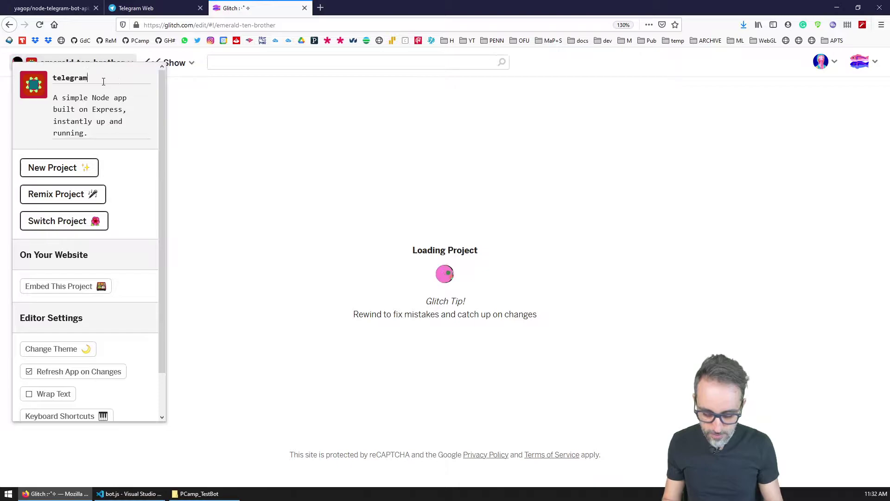
{"action": "type", "text": "-bot"}
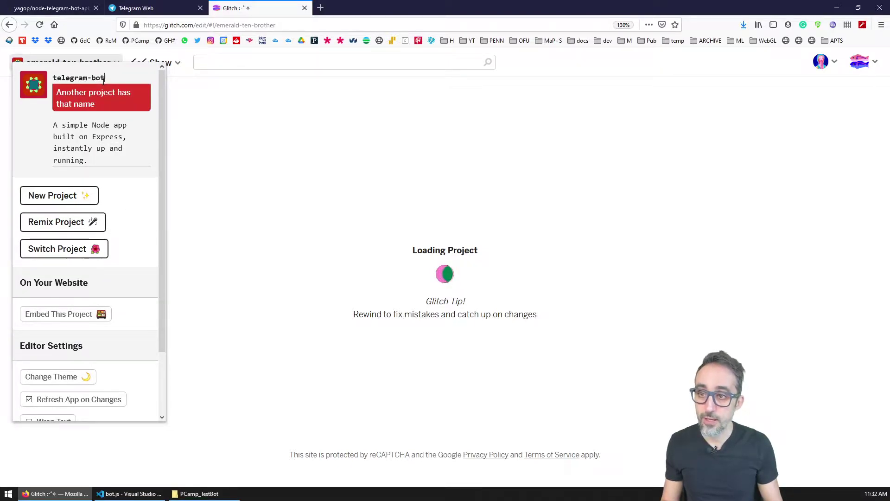
{"action": "type", "text": "-"}
{"action": "key", "text": "Home"}
{"action": "type", "text": "pca"}
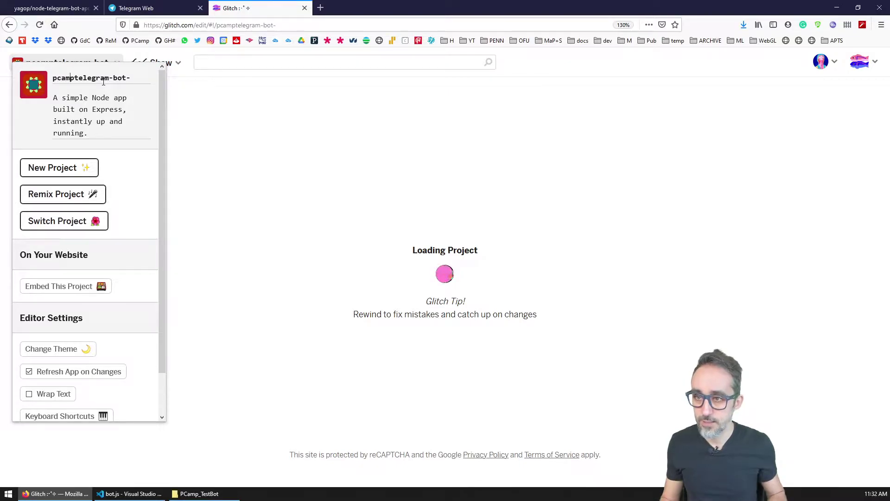
{"action": "key", "text": "End"}
{"action": "key", "text": "BackSpace"}
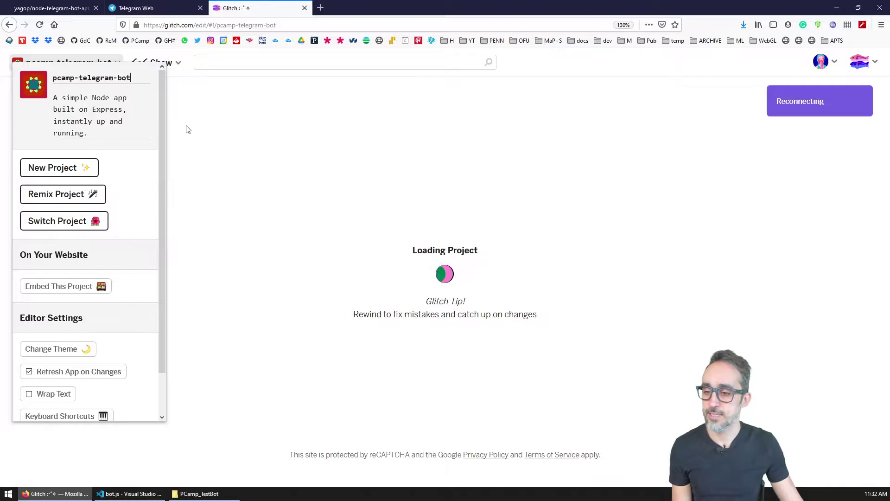
{"action": "left_click", "coordinate": [200, 138]}
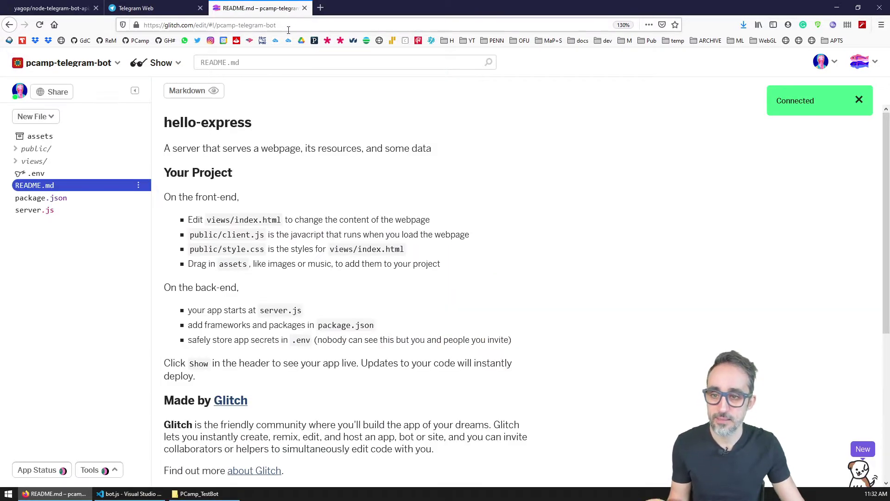
Dismiss the Connected toast, check the menus, then view package.json and server.js
{"action": "left_click", "coordinate": [861, 102]}
{"action": "left_click", "coordinate": [860, 62]}
{"action": "left_click", "coordinate": [820, 62]}
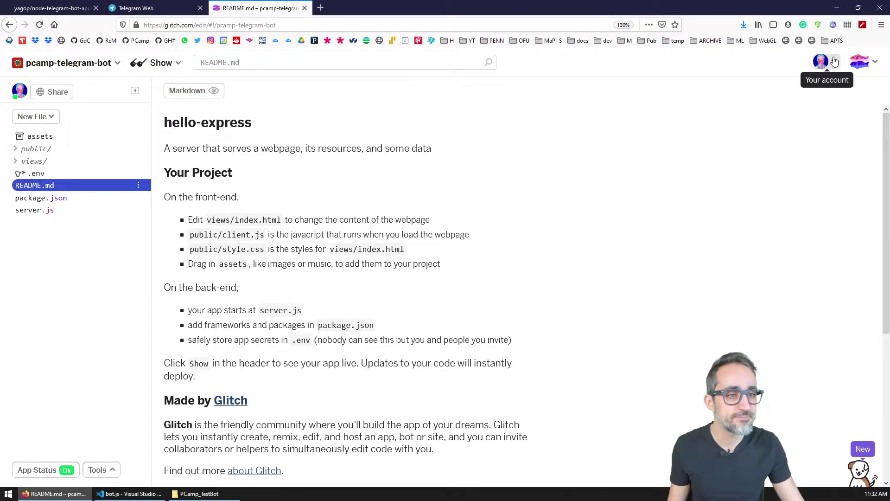
{"action": "left_click", "coordinate": [820, 61]}
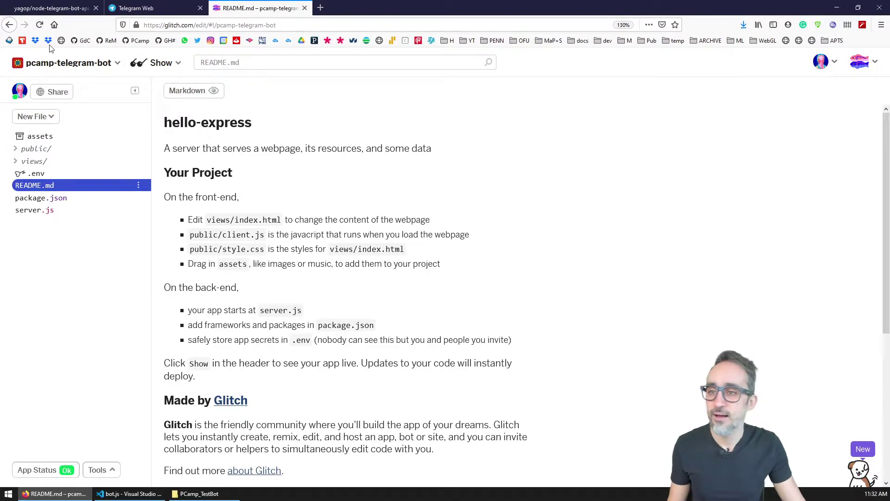
{"action": "left_click", "coordinate": [50, 94]}
{"action": "left_click", "coordinate": [91, 100]}
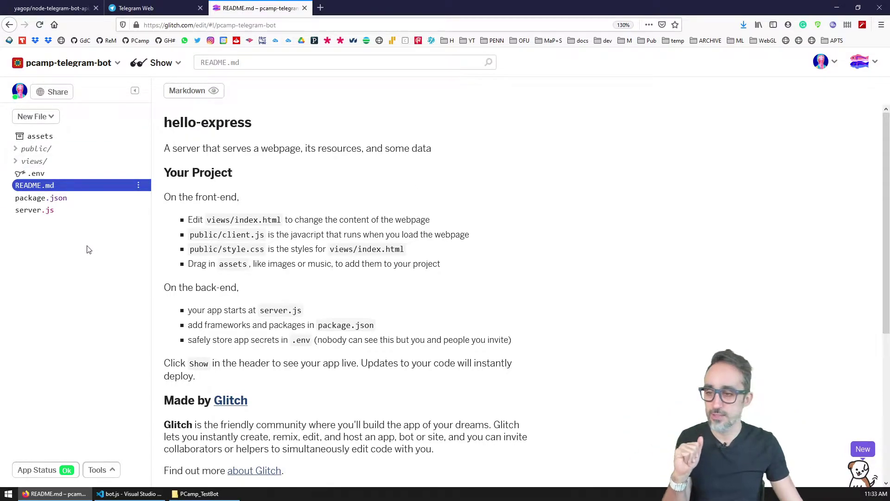
{"action": "left_click", "coordinate": [60, 200]}
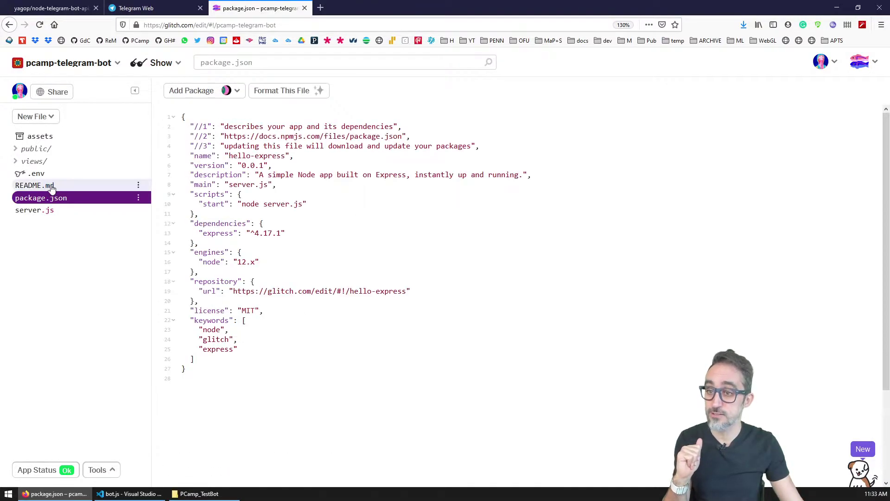
{"action": "left_click", "coordinate": [62, 211]}
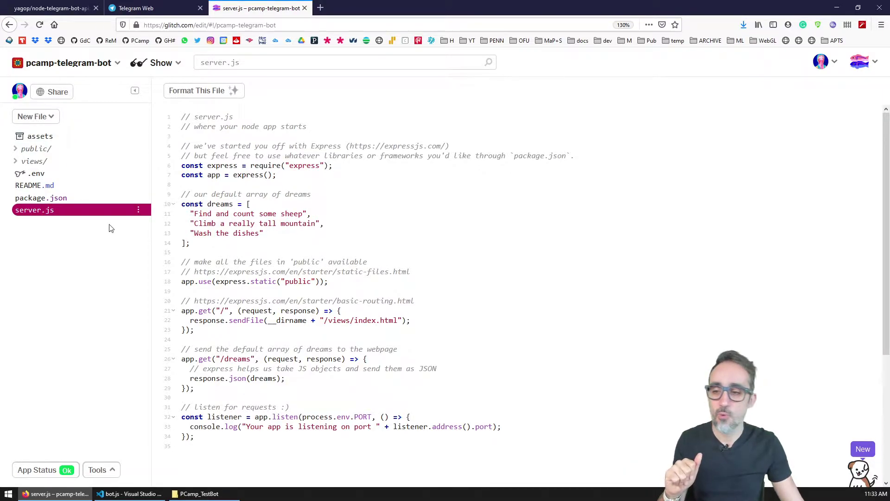
Delete README.md from the Glitch project
{"action": "left_click", "coordinate": [139, 210]}
{"action": "left_click", "coordinate": [174, 267]}
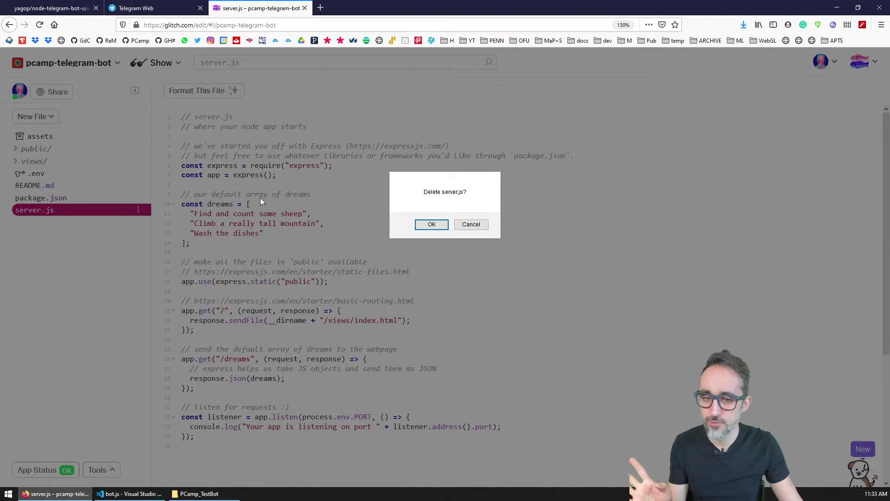
{"action": "left_click", "coordinate": [429, 225]}
{"action": "left_click", "coordinate": [138, 186]}
{"action": "left_click", "coordinate": [164, 245]}
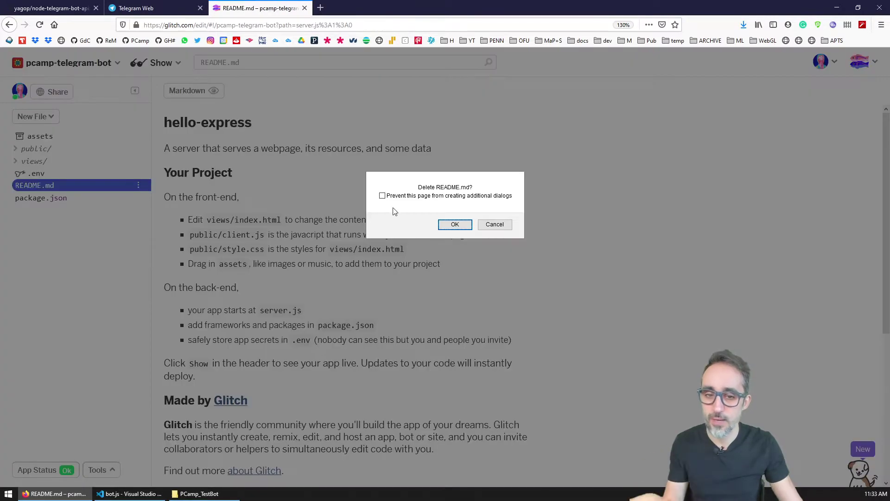
{"action": "left_click", "coordinate": [450, 225]}
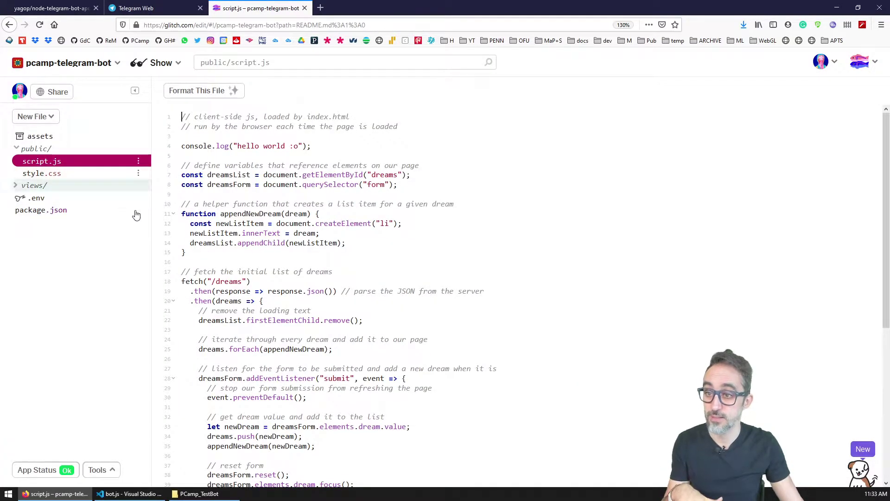
Review package.json's start script, then rename the file to package-old.json
{"action": "left_click", "coordinate": [122, 213]}
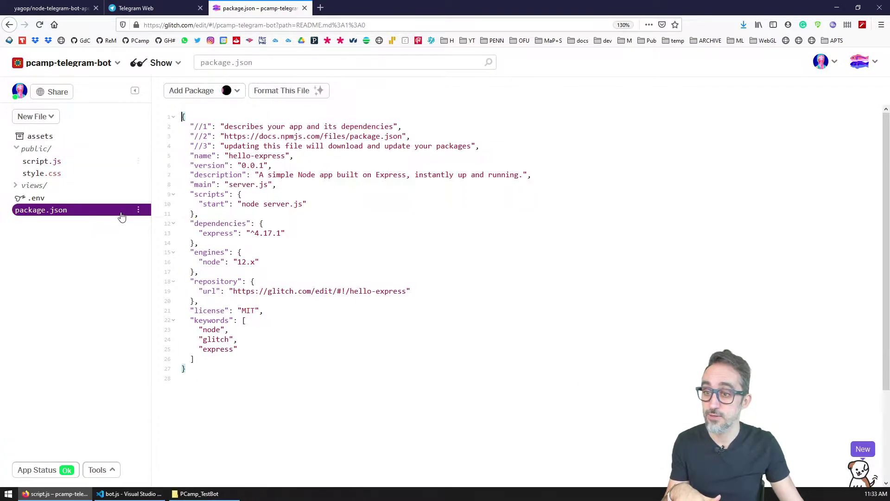
{"action": "left_click", "coordinate": [262, 355]}
{"action": "left_click", "coordinate": [90, 279]}
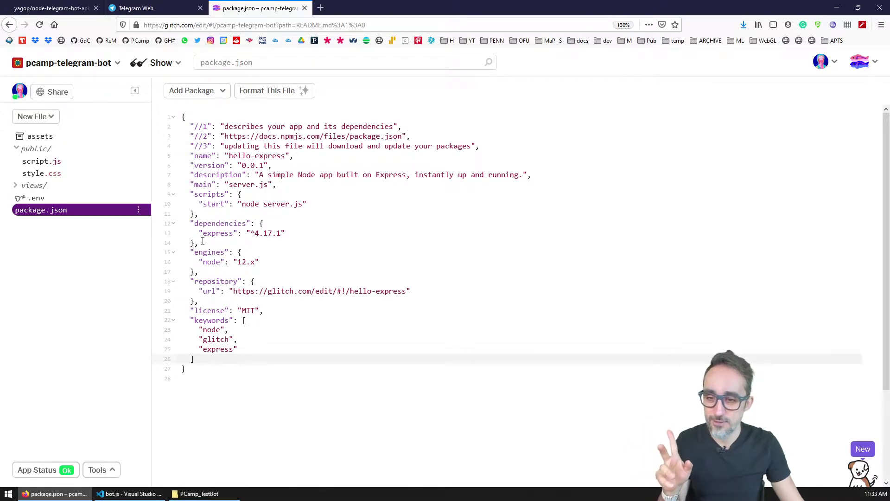
{"action": "left_click_drag", "start_coordinate": [190, 194], "coordinate": [199, 213]}
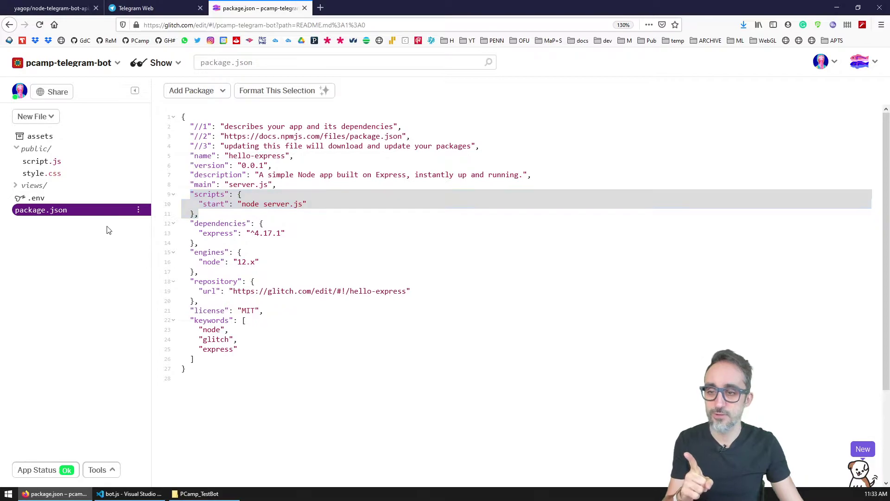
{"action": "left_click", "coordinate": [142, 212]}
{"action": "left_click", "coordinate": [151, 230]}
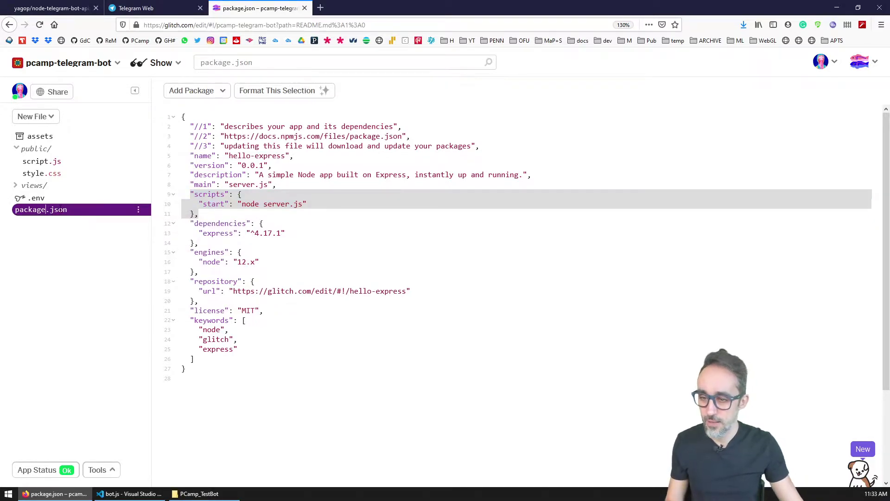
{"action": "type", "text": "-old"}
{"action": "key", "text": "Return"}
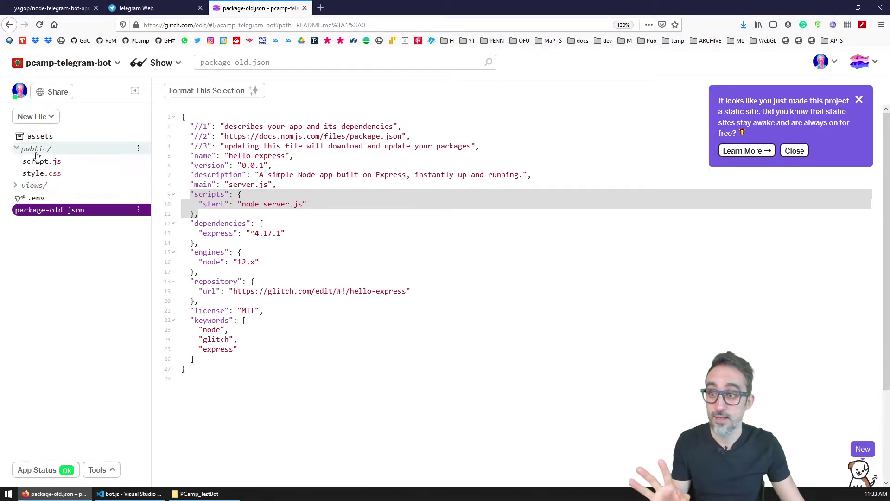
Delete the public folder from the project
{"action": "left_click", "coordinate": [138, 147]}
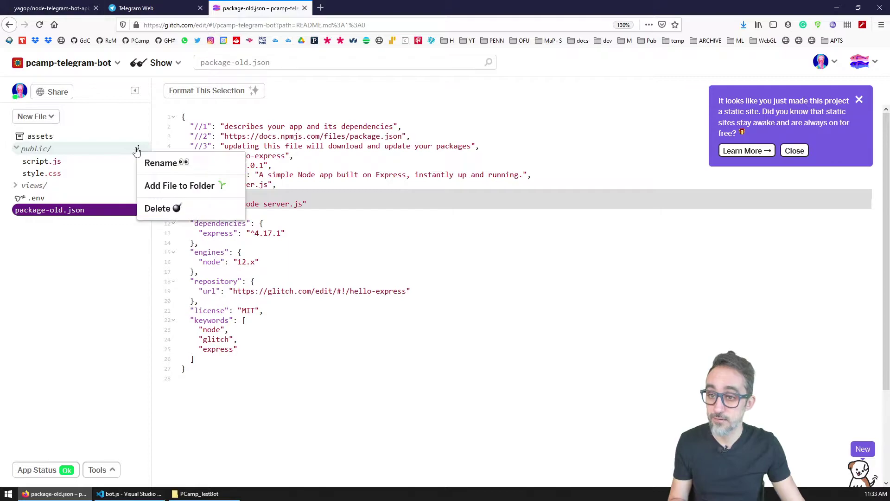
{"action": "left_click", "coordinate": [160, 207]}
{"action": "left_click", "coordinate": [439, 222]}
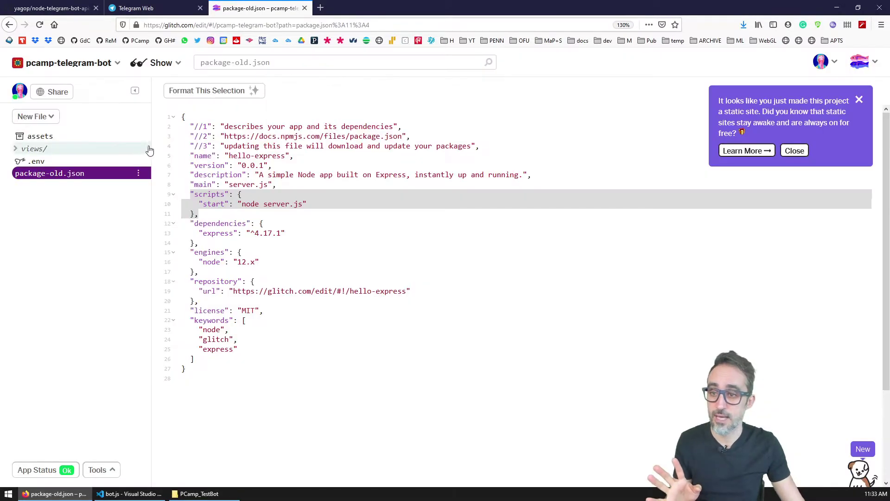
Delete the views folder from the Glitch project
{"action": "left_click", "coordinate": [140, 149]}
{"action": "left_click", "coordinate": [167, 207]}
{"action": "left_click", "coordinate": [462, 223]}
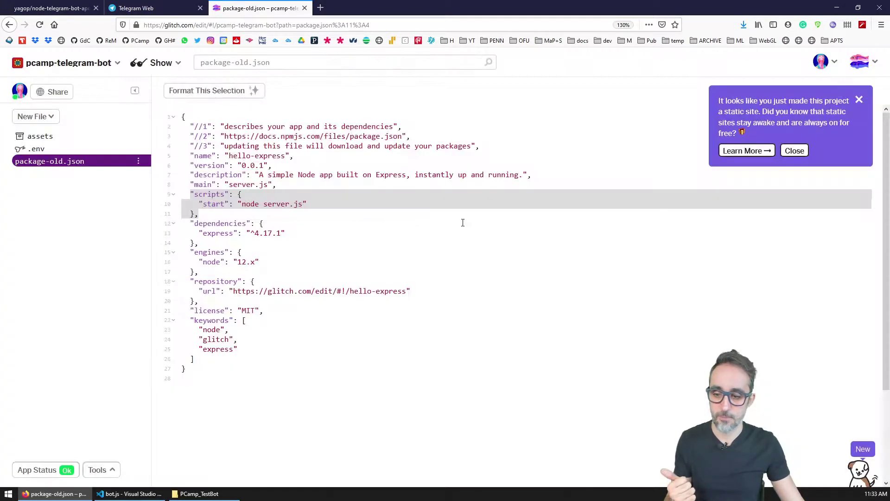
Drag package.json and bot.js from PCamp_TestBot onto the Glitch file list, then hide Explorer
{"action": "left_click", "coordinate": [199, 493]}
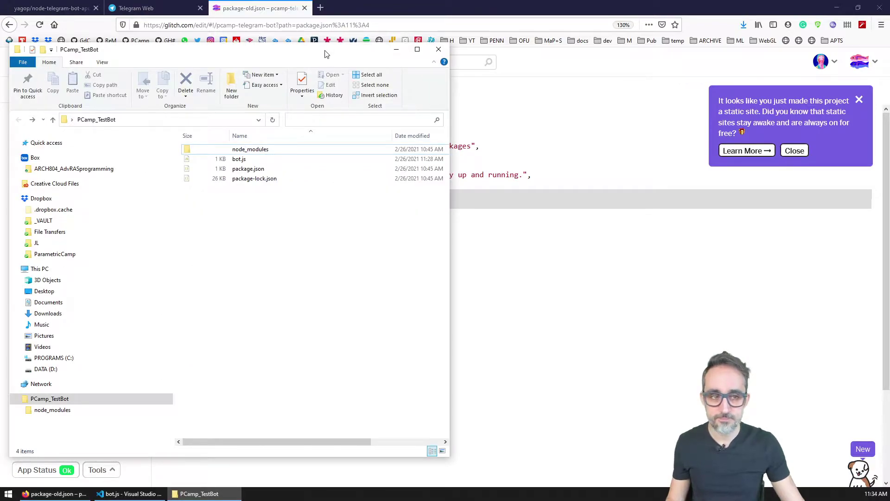
{"action": "left_click_drag", "start_coordinate": [325, 55], "coordinate": [636, 61]}
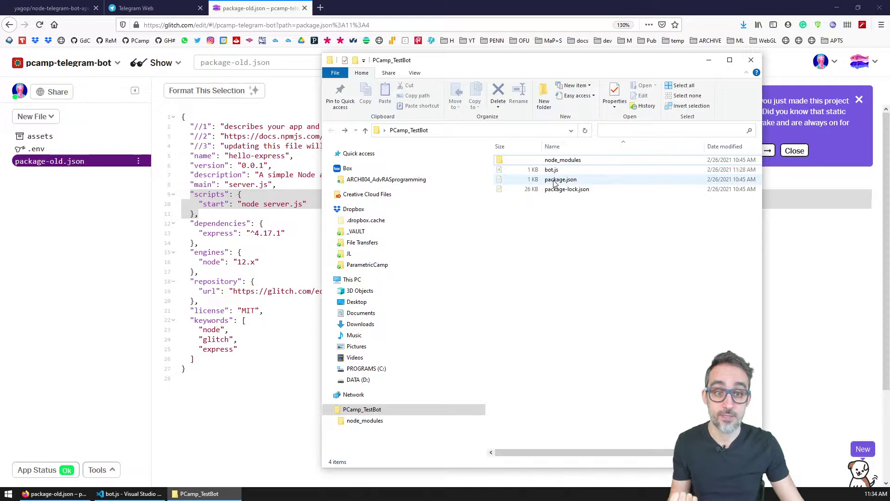
{"action": "left_click_drag", "start_coordinate": [556, 183], "coordinate": [43, 221]}
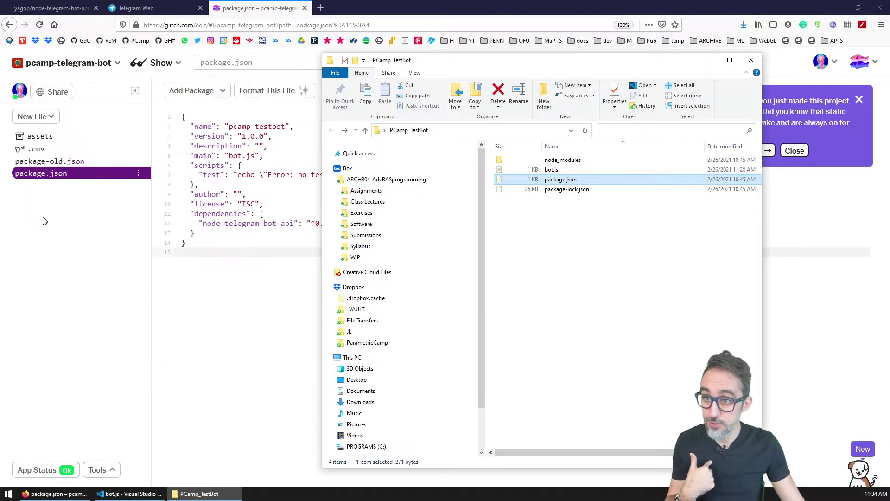
{"action": "left_click_drag", "start_coordinate": [551, 170], "coordinate": [90, 231]}
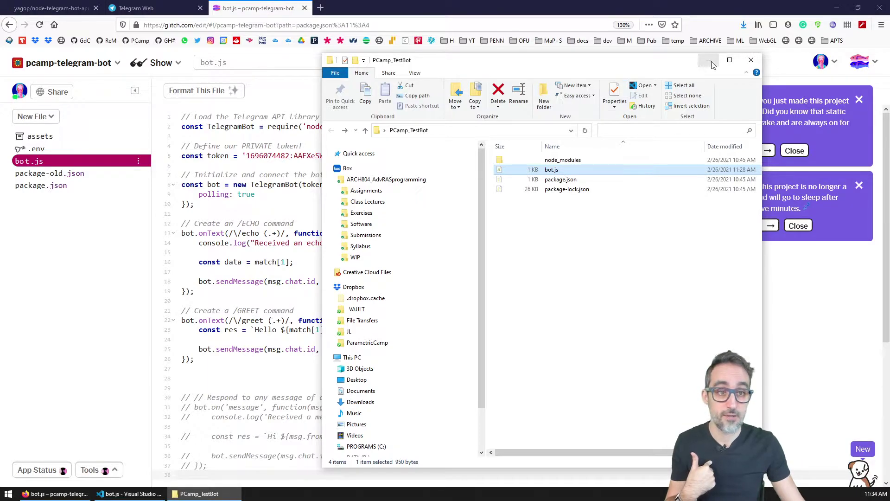
{"action": "left_click", "coordinate": [582, 160]}
{"action": "left_click", "coordinate": [571, 190]}
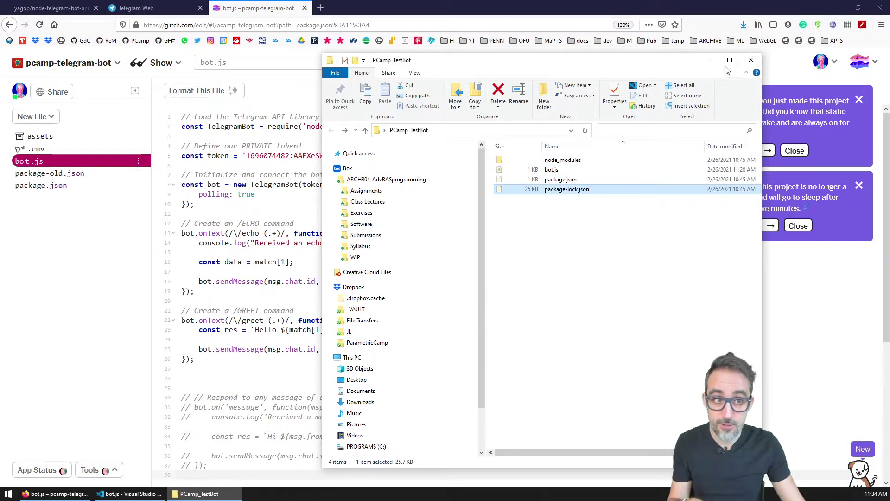
{"action": "left_click", "coordinate": [709, 60]}
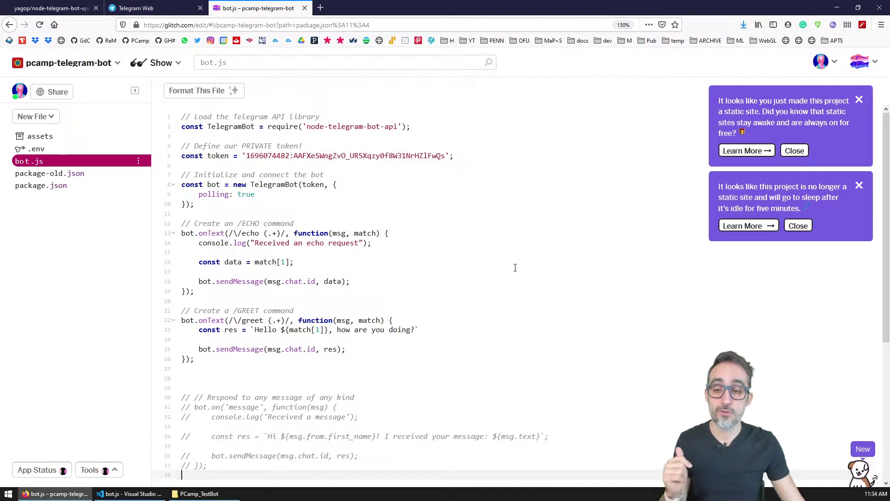
Close the static-site and going-to-sleep notification popups
{"action": "left_click", "coordinate": [859, 100]}
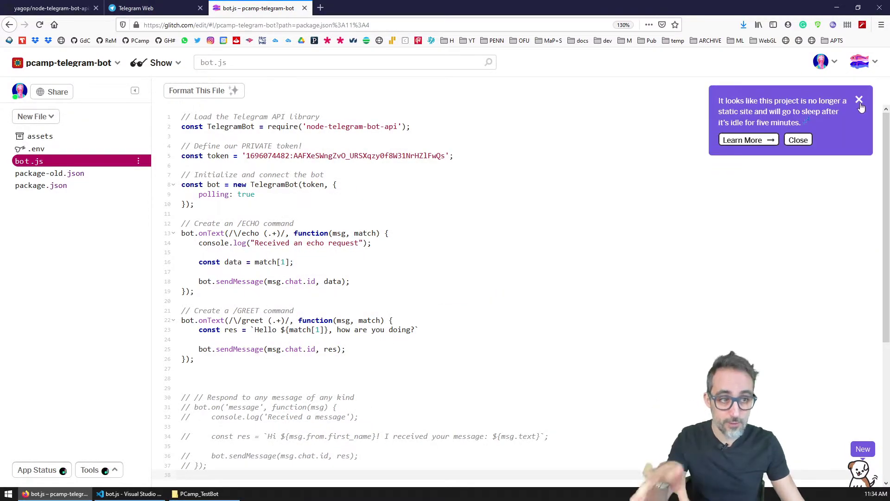
{"action": "left_click", "coordinate": [859, 100]}
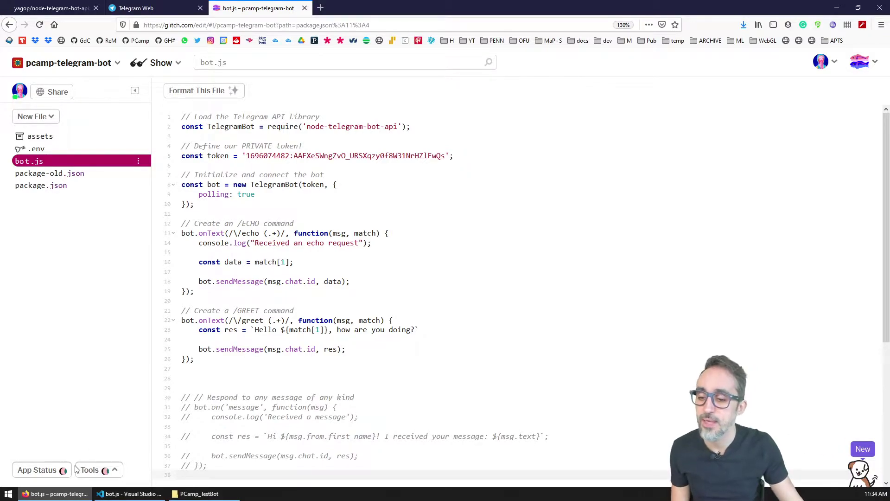
Open Tools > Logs, enlarge the panel, clear it, and check the Node version and install lines
{"action": "left_click", "coordinate": [105, 471]}
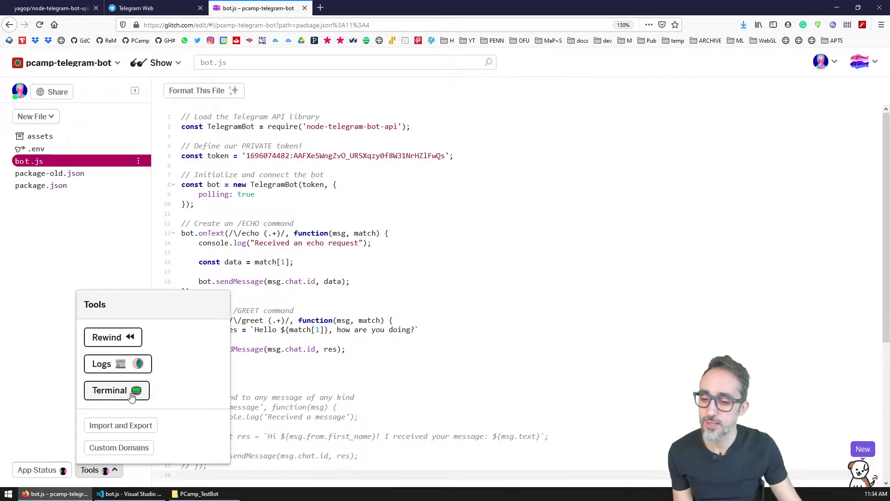
{"action": "left_click", "coordinate": [137, 363]}
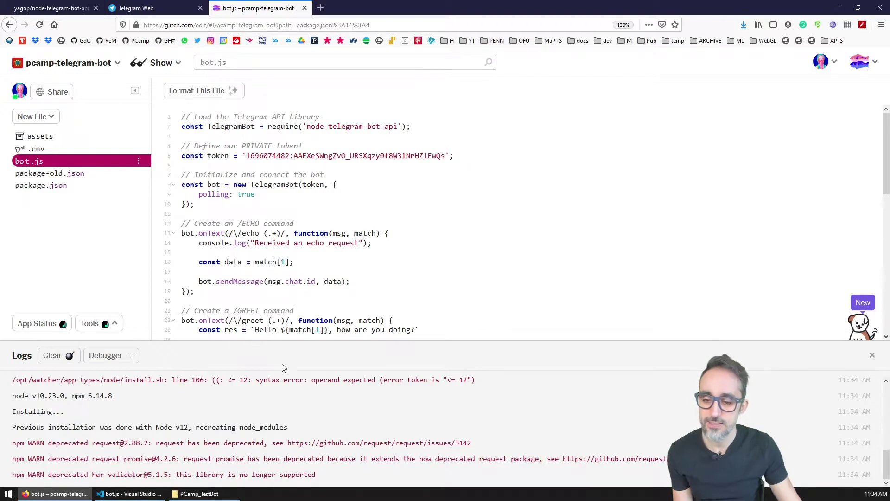
{"action": "left_click_drag", "start_coordinate": [328, 343], "coordinate": [328, 273]}
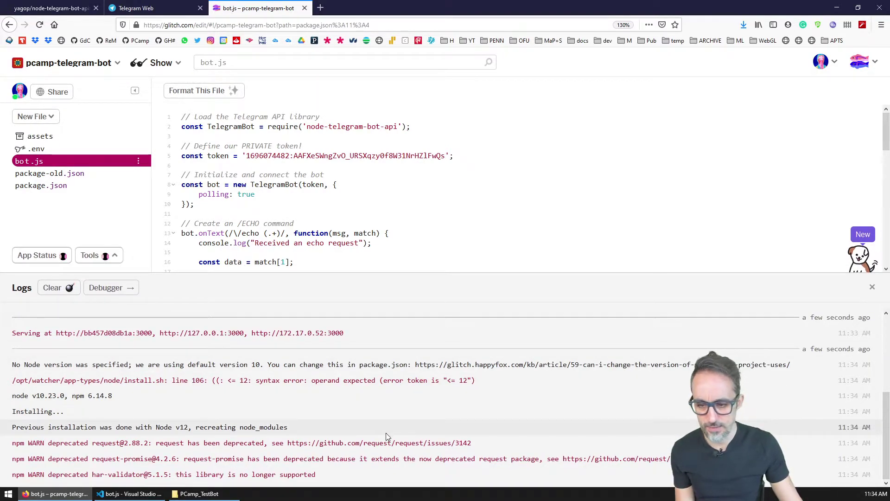
{"action": "scroll", "coordinate": [387, 438], "scroll_direction": "up", "scroll_amount": 2}
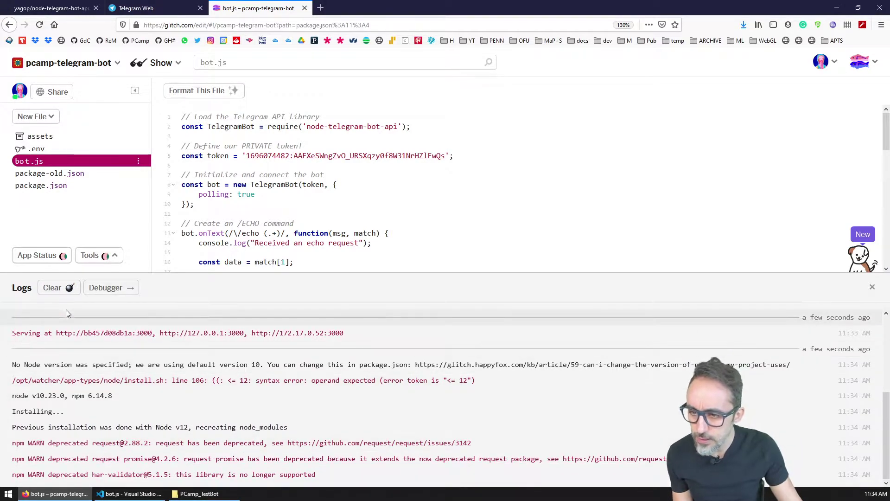
{"action": "left_click", "coordinate": [65, 291]}
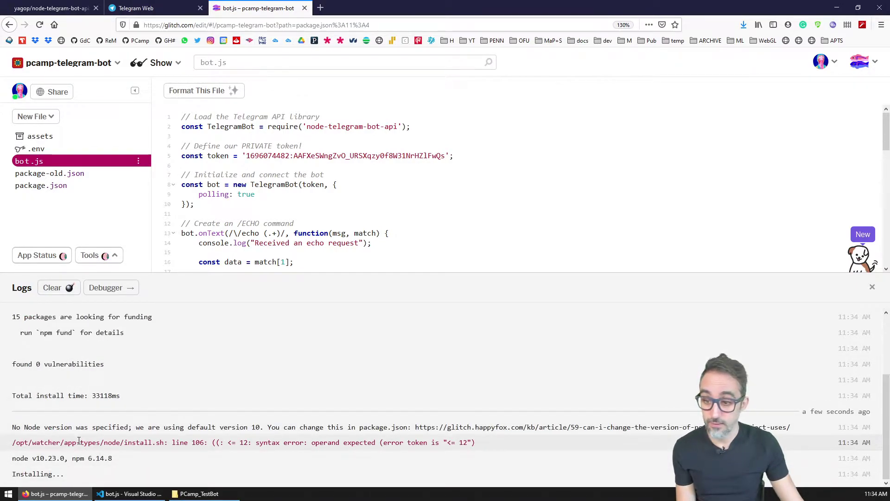
{"action": "left_click_drag", "start_coordinate": [31, 439], "coordinate": [82, 479]}
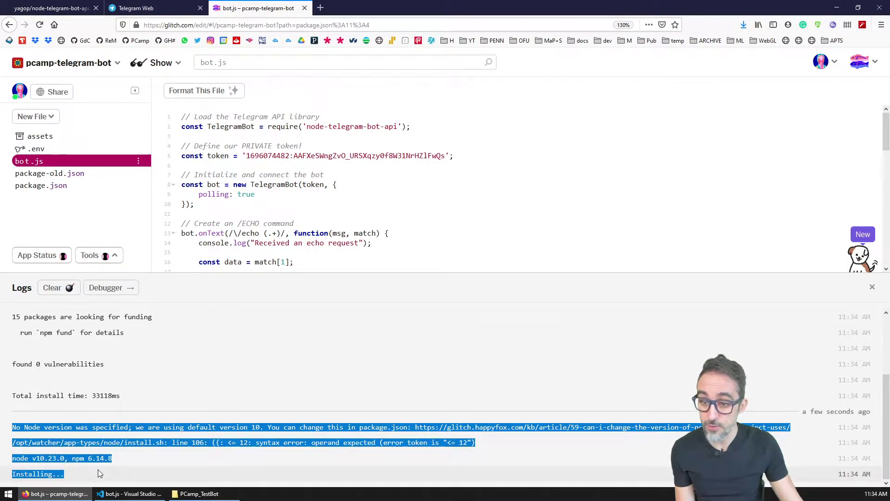
{"action": "left_click", "coordinate": [126, 465]}
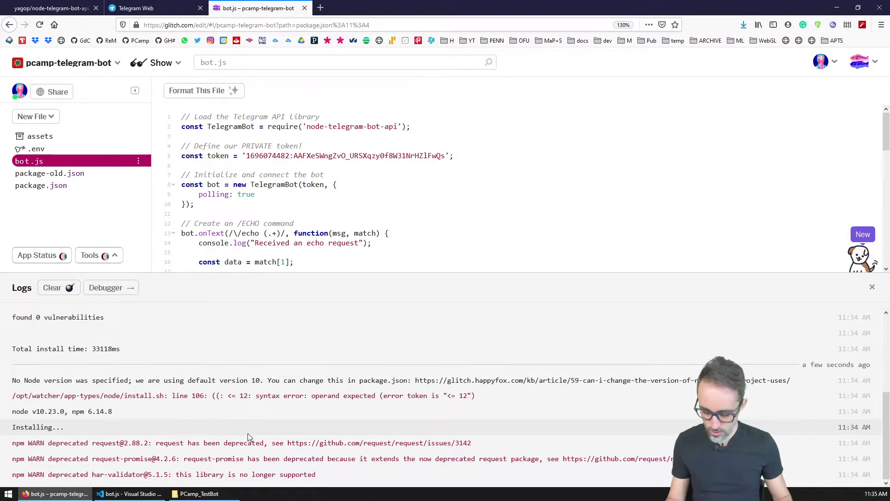
Put Telegram Web beside Glitch and send the bot a test message and /echo asdasdasd
{"action": "key", "text": "super+Left"}
{"action": "mouse_move", "coordinate": [182, 5]}
{"action": "left_mouse_down"}
{"action": "mouse_move", "coordinate": [447, 57]}
{"action": "mouse_move", "coordinate": [889, 57]}
{"action": "left_mouse_up"}
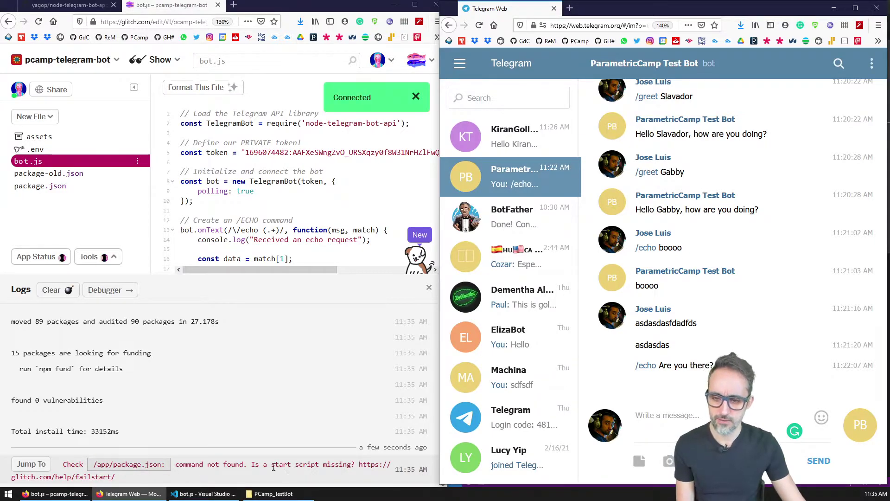
{"action": "left_click", "coordinate": [412, 89]}
{"action": "left_click", "coordinate": [679, 426]}
{"action": "type", "text": "das;dka;skd;asldk"}
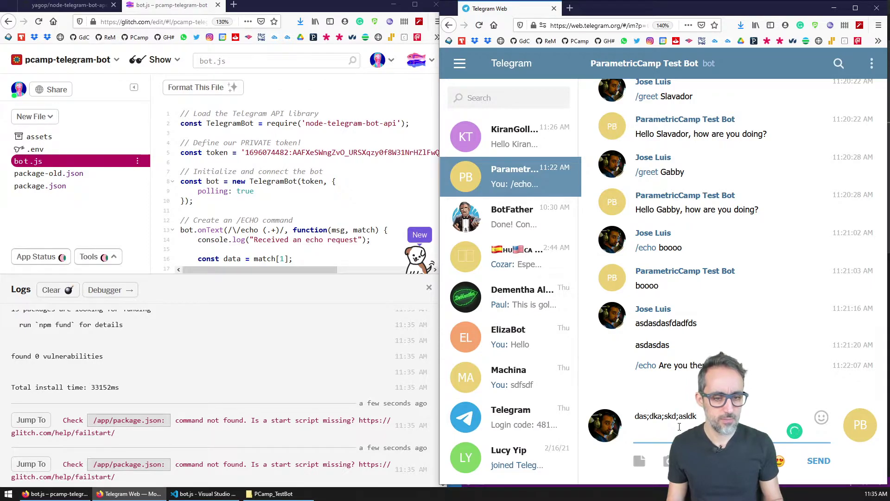
{"action": "type", "text": "/echo as"}
{"action": "key", "text": "Return"}
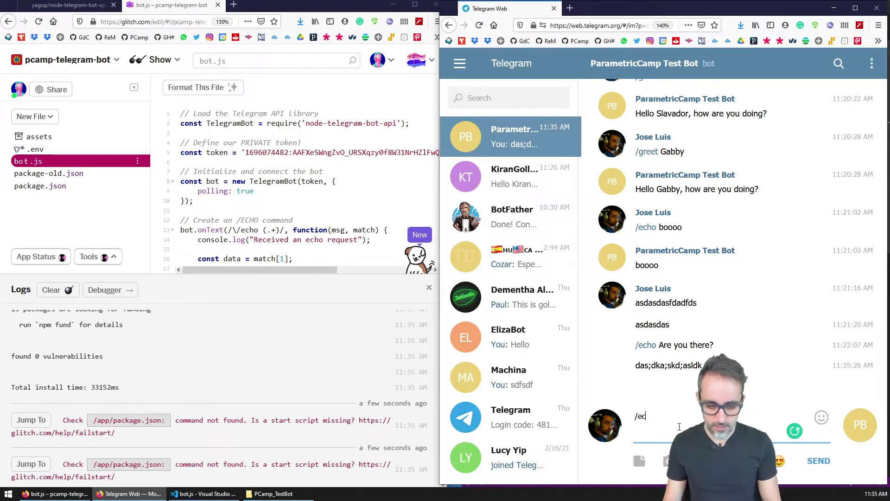
{"action": "type", "text": "dasdasd"}
{"action": "key", "text": "Return"}
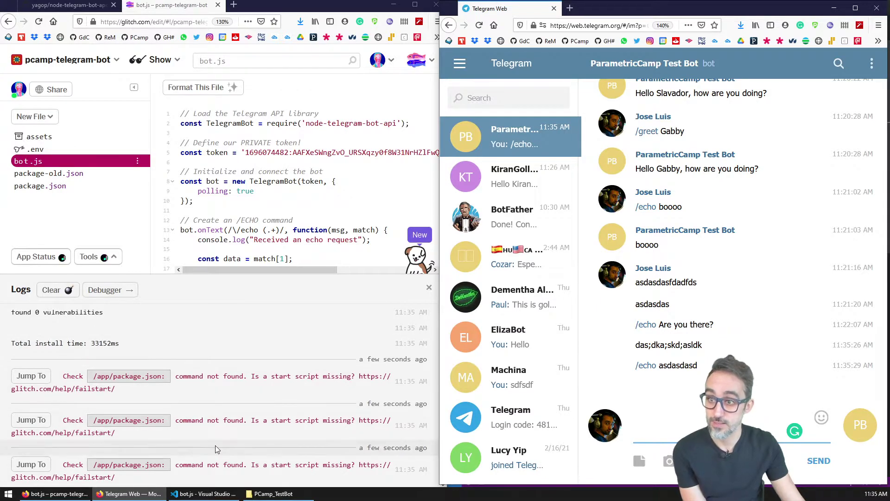
{"action": "left_click_drag", "start_coordinate": [249, 420], "coordinate": [357, 420]}
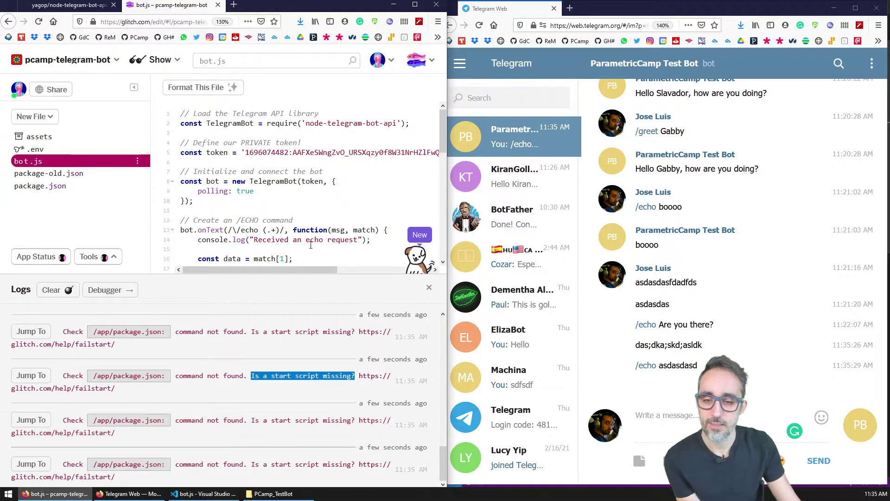
{"action": "left_click_drag", "start_coordinate": [348, 274], "coordinate": [348, 369]}
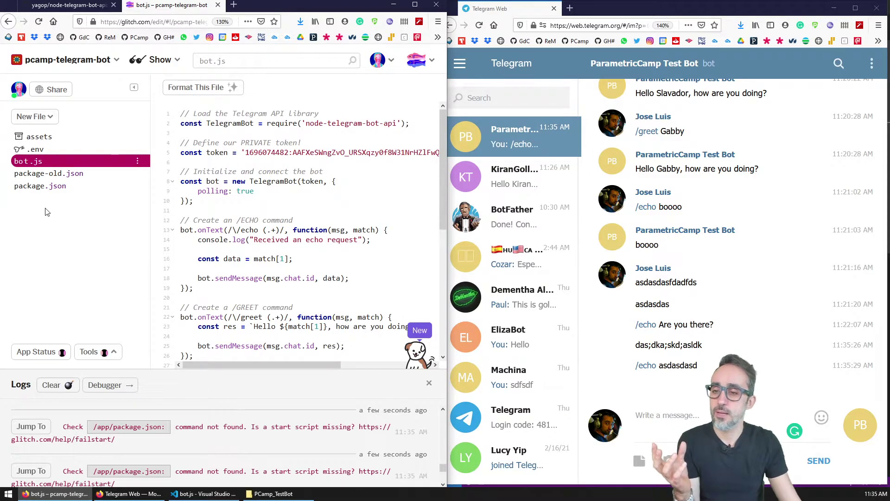
{"action": "left_click", "coordinate": [49, 186]}
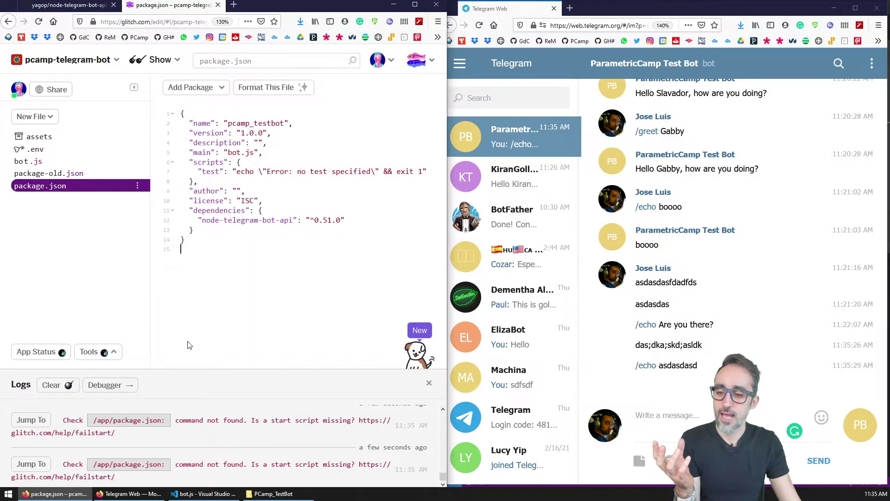
{"action": "left_click_drag", "start_coordinate": [207, 370], "coordinate": [208, 310]}
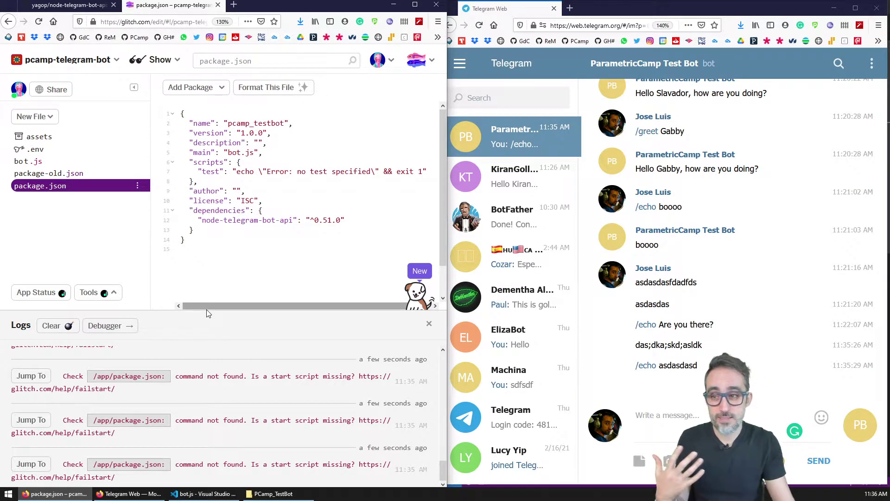
{"action": "left_click", "coordinate": [43, 161]}
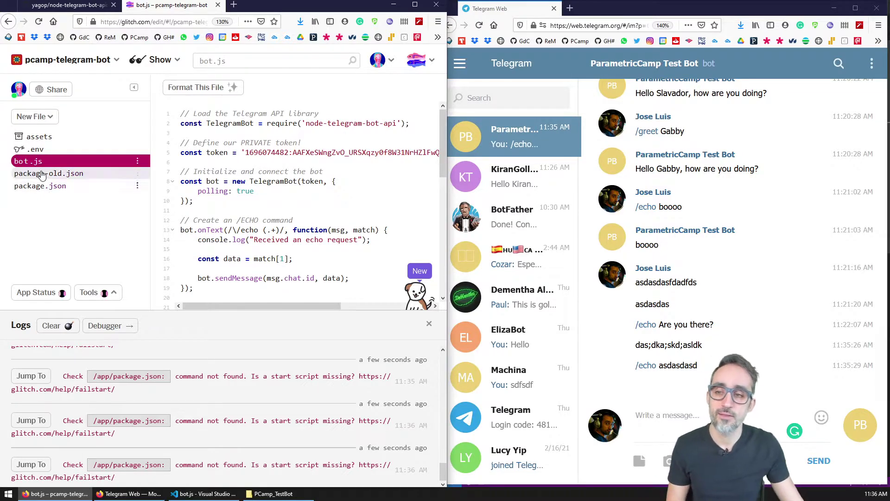
Copy the engines block from package-old.json
{"action": "left_click", "coordinate": [64, 175]}
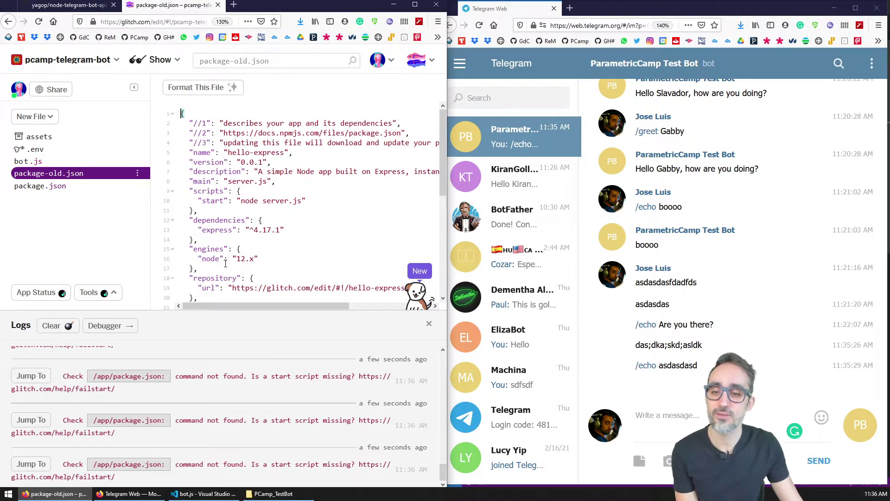
{"action": "scroll", "coordinate": [225, 263], "scroll_direction": "down", "scroll_amount": 2}
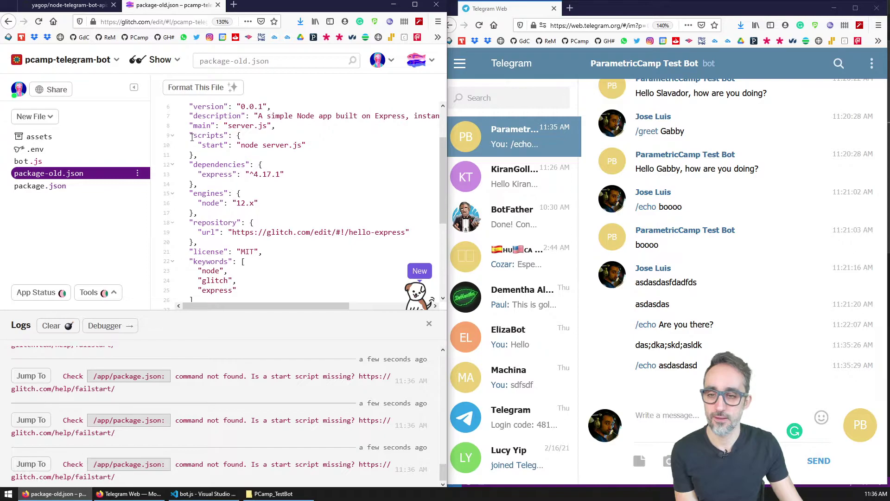
{"action": "mouse_move", "coordinate": [193, 137]}
{"action": "left_mouse_down"}
{"action": "mouse_move", "coordinate": [199, 156]}
{"action": "mouse_move", "coordinate": [187, 137]}
{"action": "left_mouse_up"}
{"action": "left_click", "coordinate": [198, 156]}
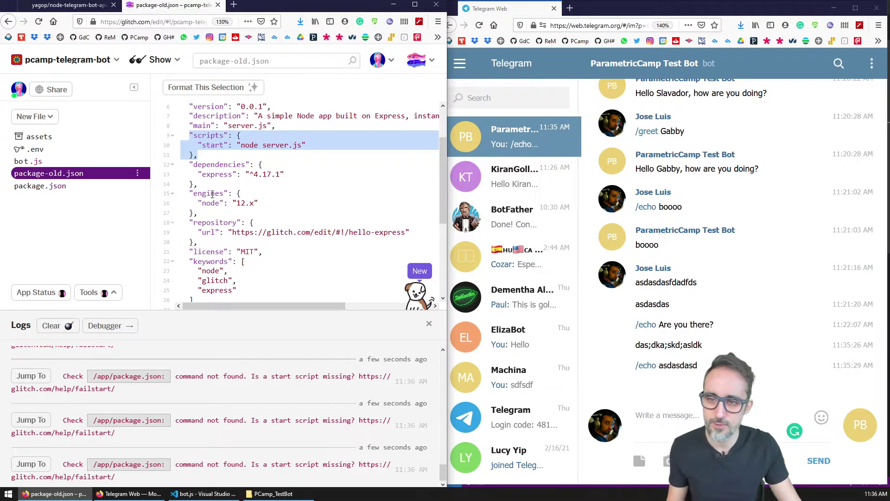
{"action": "left_click_drag", "start_coordinate": [189, 192], "coordinate": [199, 212]}
{"action": "key", "text": "ctrl+c"}
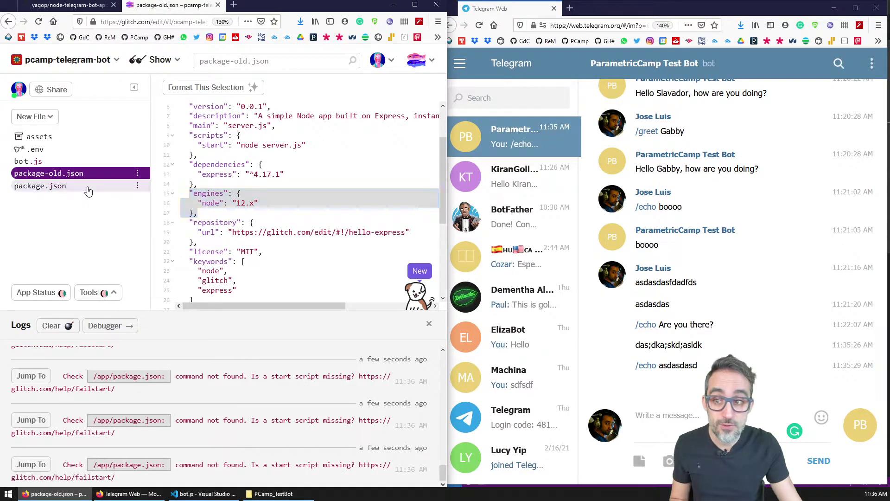
Paste the engines block after dependencies in package.json and set node to 14.x
{"action": "left_click", "coordinate": [70, 185]}
{"action": "left_click", "coordinate": [215, 231]}
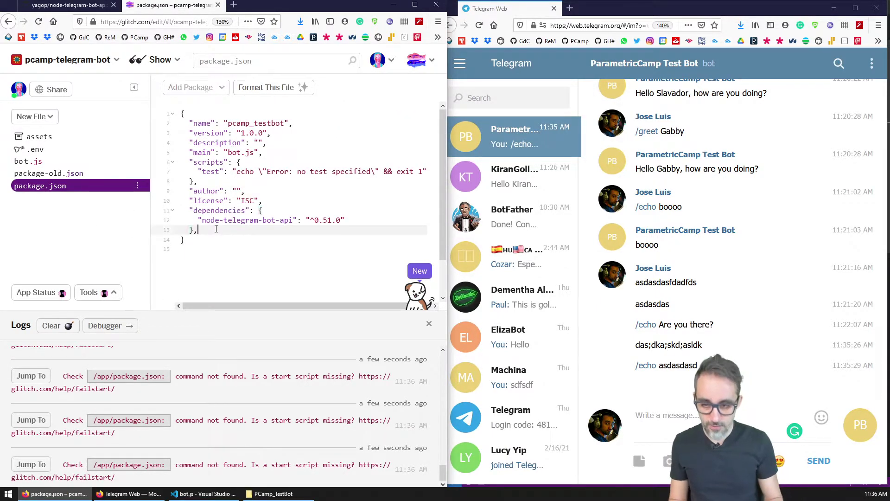
{"action": "type", "text": ","}
{"action": "key", "text": "Return"}
{"action": "key", "text": "ctrl+v"}
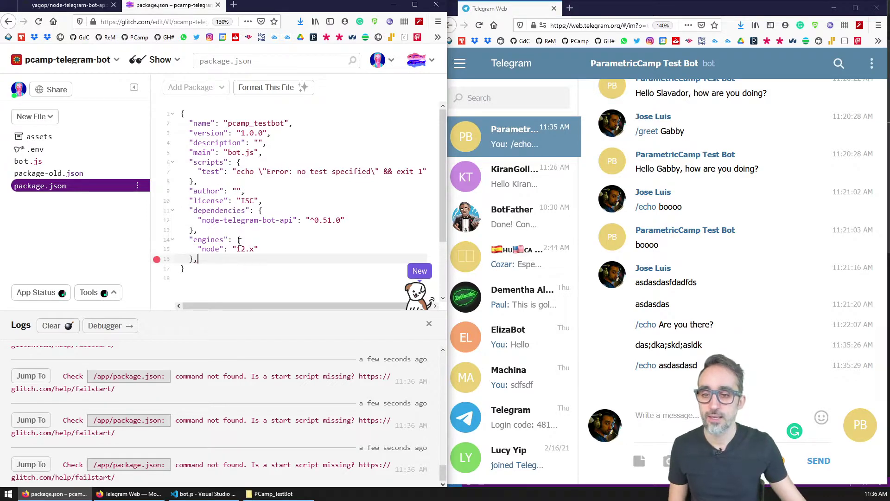
{"action": "left_click_drag", "start_coordinate": [204, 230], "coordinate": [194, 230]}
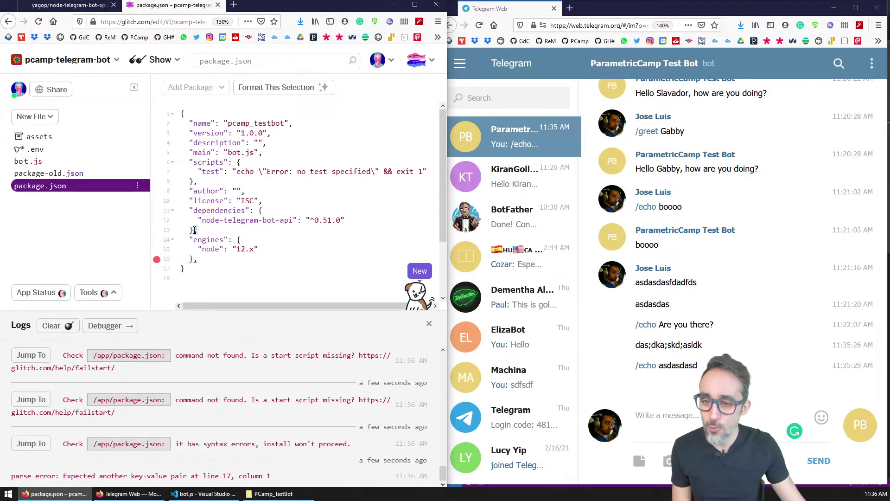
{"action": "key", "text": "Down"}
{"action": "key", "text": "Down"}
{"action": "key", "text": "Down"}
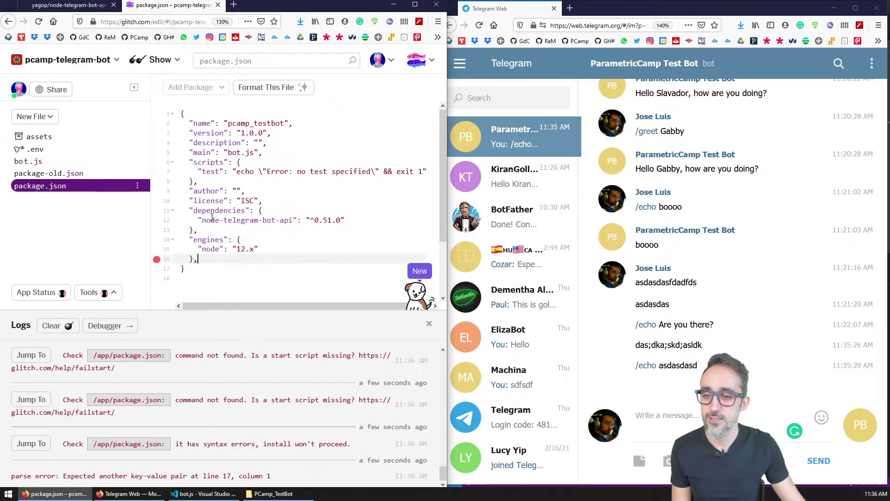
{"action": "left_click", "coordinate": [211, 249]}
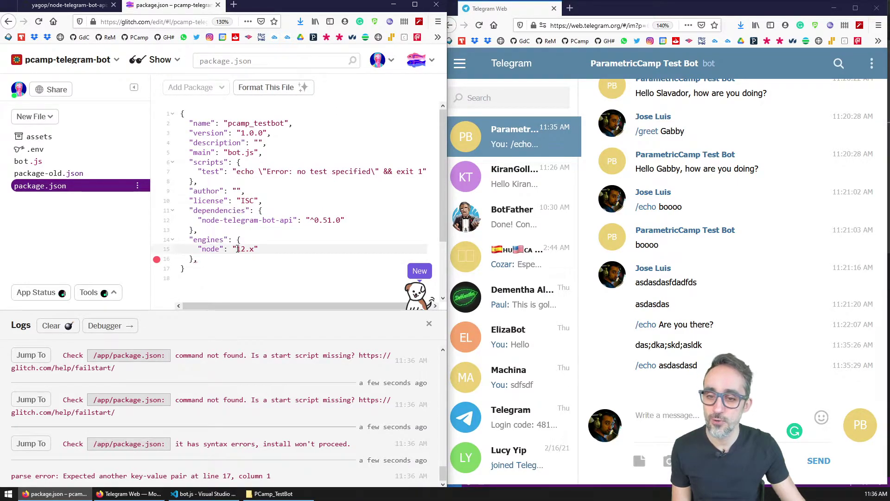
{"action": "left_click_drag", "start_coordinate": [237, 248], "coordinate": [247, 249]}
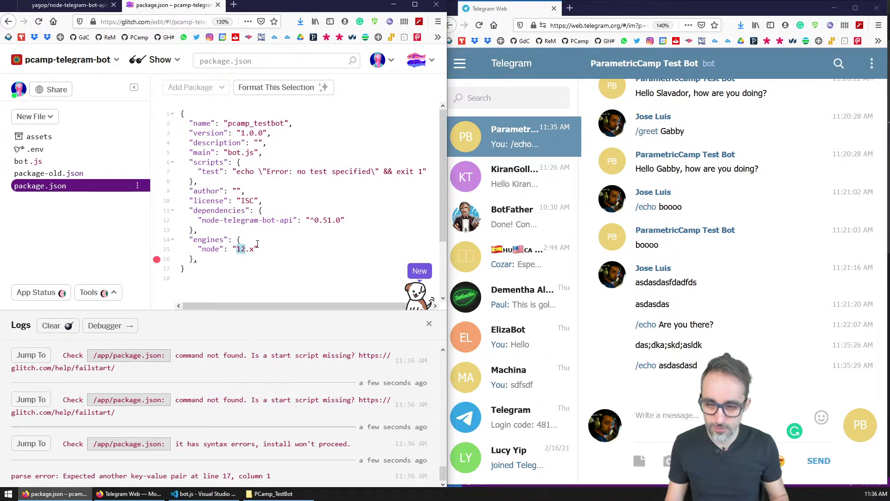
{"action": "key", "text": "Right"}
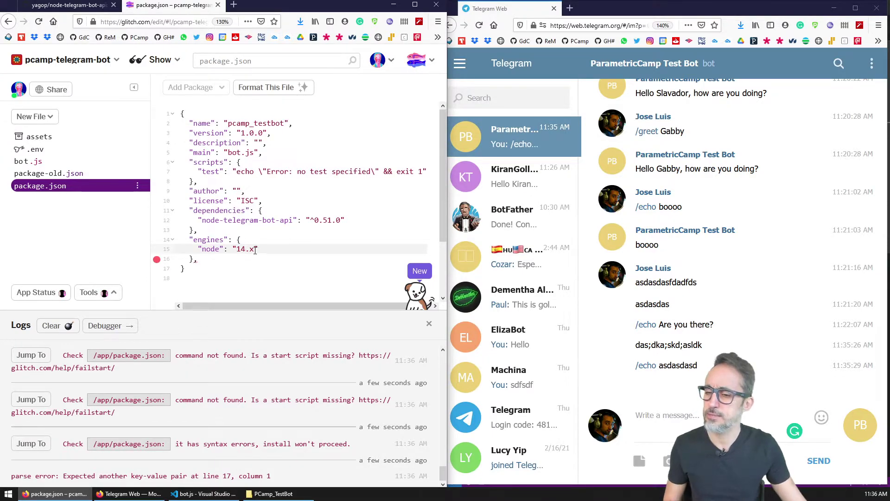
{"action": "left_click", "coordinate": [228, 260]}
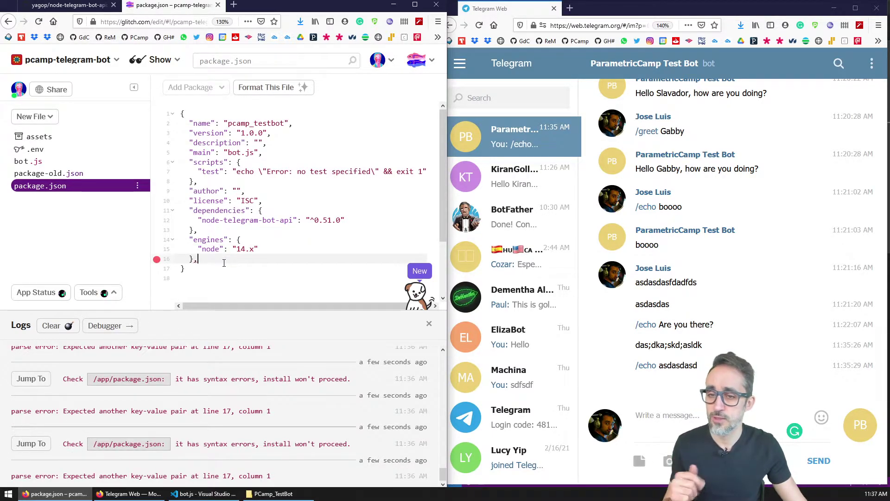
Add the scripts block with start changed to node bot.js, removing the trailing comma
{"action": "left_click", "coordinate": [48, 173]}
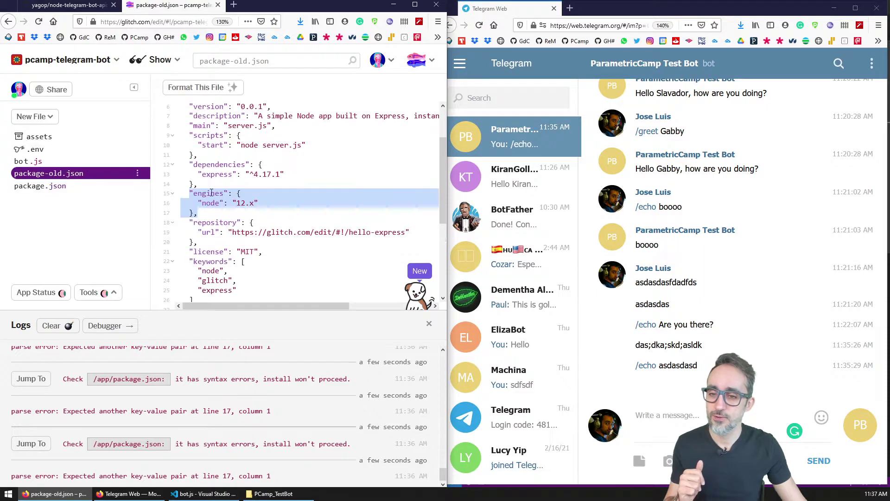
{"action": "left_click_drag", "start_coordinate": [190, 134], "coordinate": [200, 155]}
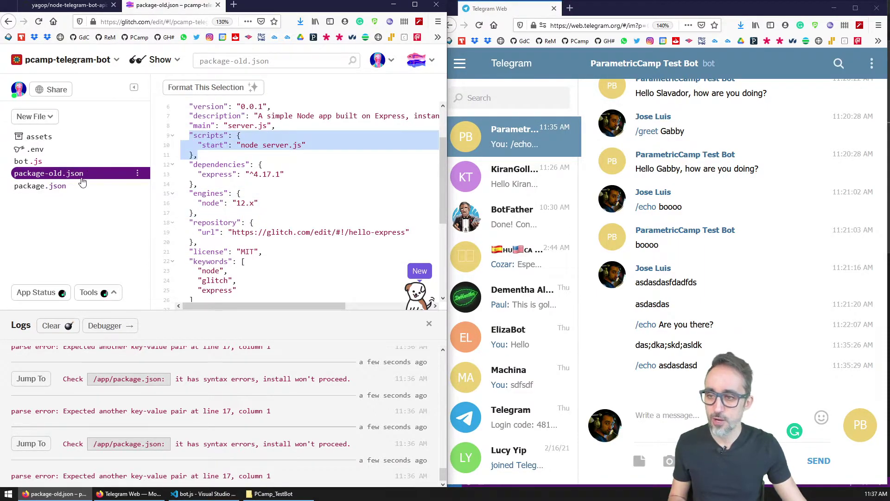
{"action": "left_click", "coordinate": [43, 186]}
{"action": "key", "text": "Return"}
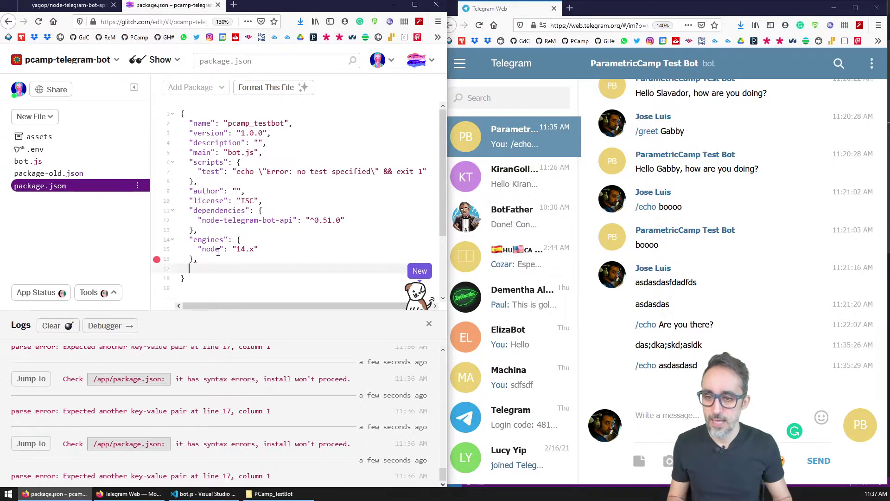
{"action": "type", "text": "\"scripts\": {     \"start\": \"node server.js\"   },"}
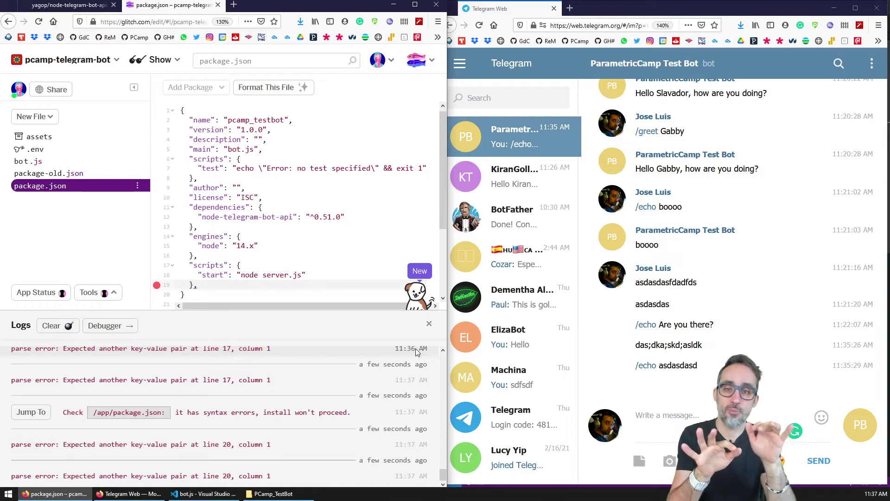
{"action": "double_click", "coordinate": [245, 274]}
{"action": "left_click", "coordinate": [254, 275]}
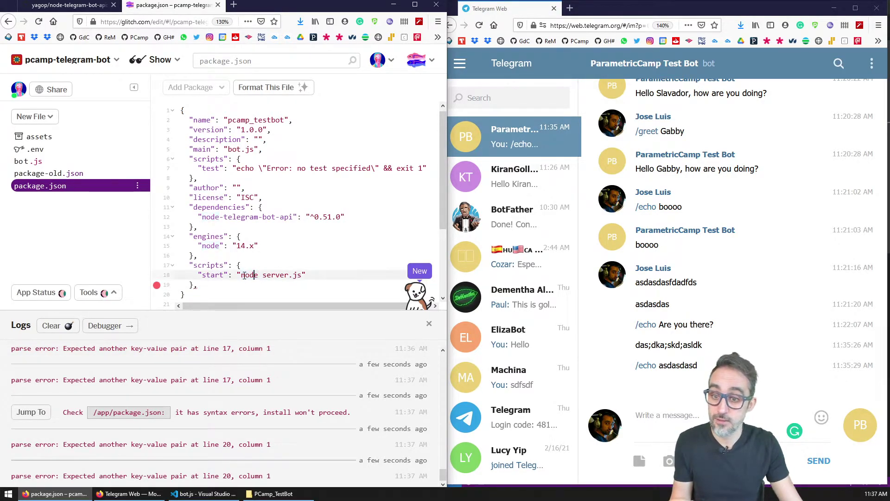
{"action": "double_click", "coordinate": [244, 275]}
{"action": "double_click", "coordinate": [280, 274]}
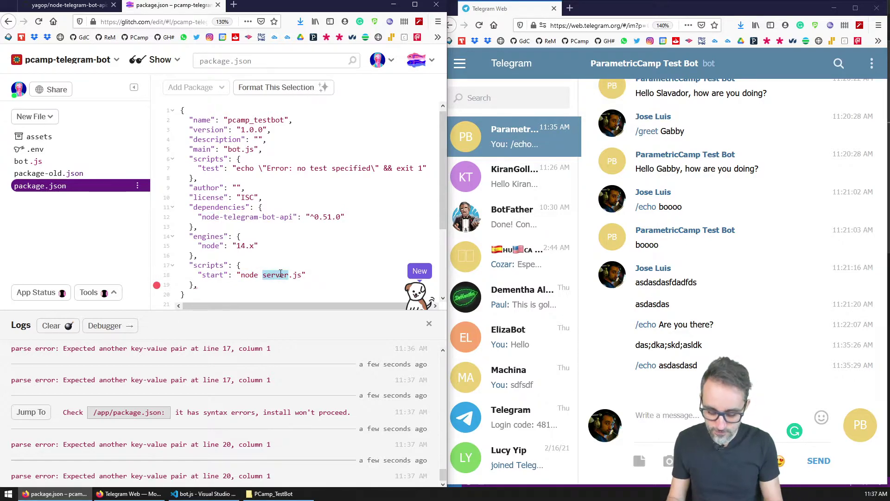
{"action": "type", "text": "bot"}
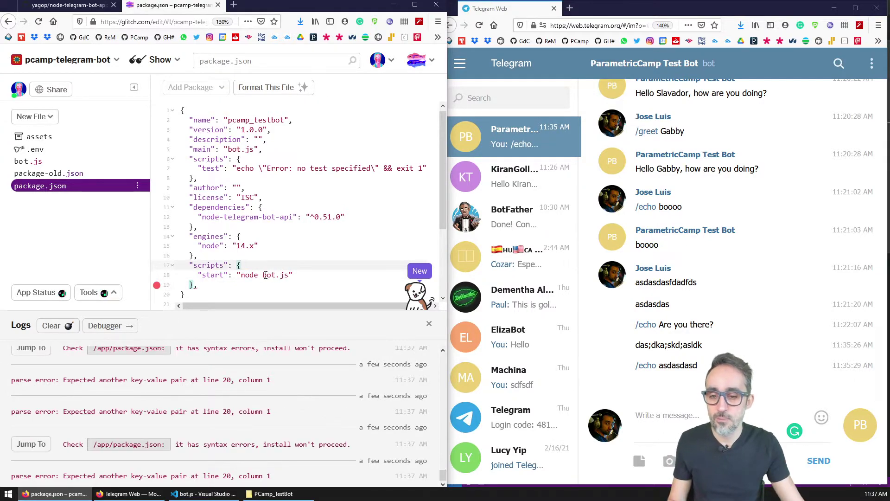
{"action": "left_click", "coordinate": [260, 286]}
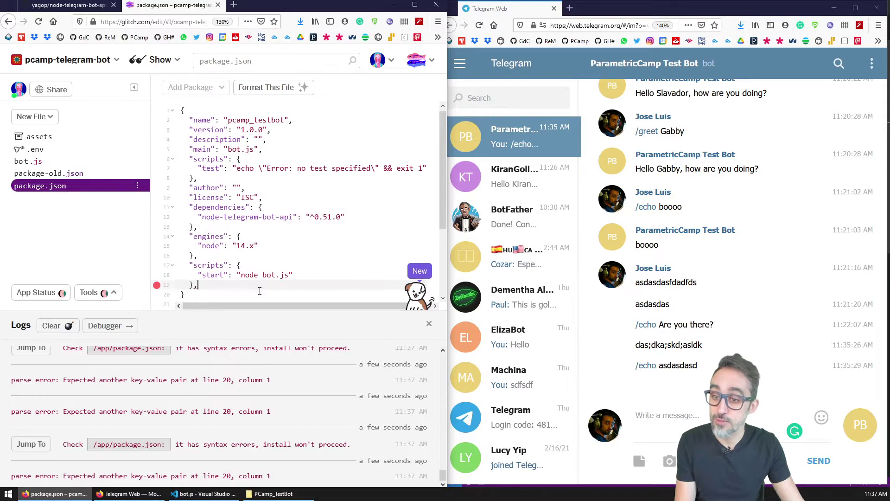
{"action": "key", "text": "BackSpace"}
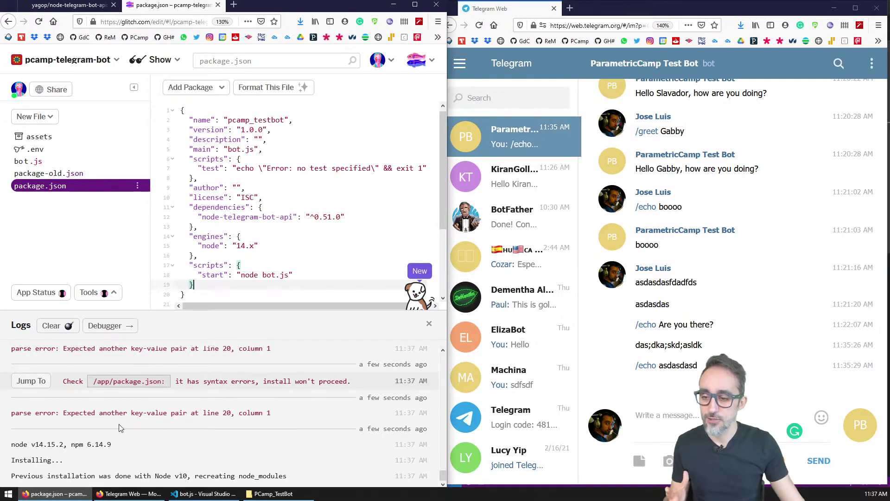
Enlarge the Logs panel to review the npm install output and 'Received an echo request' lines
{"action": "left_click_drag", "start_coordinate": [12, 443], "coordinate": [40, 445]}
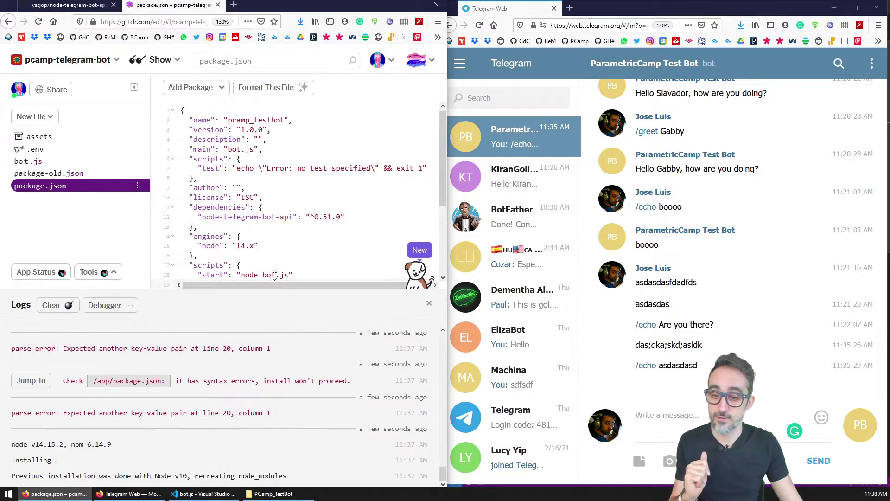
{"action": "left_click_drag", "start_coordinate": [274, 310], "coordinate": [273, 255]}
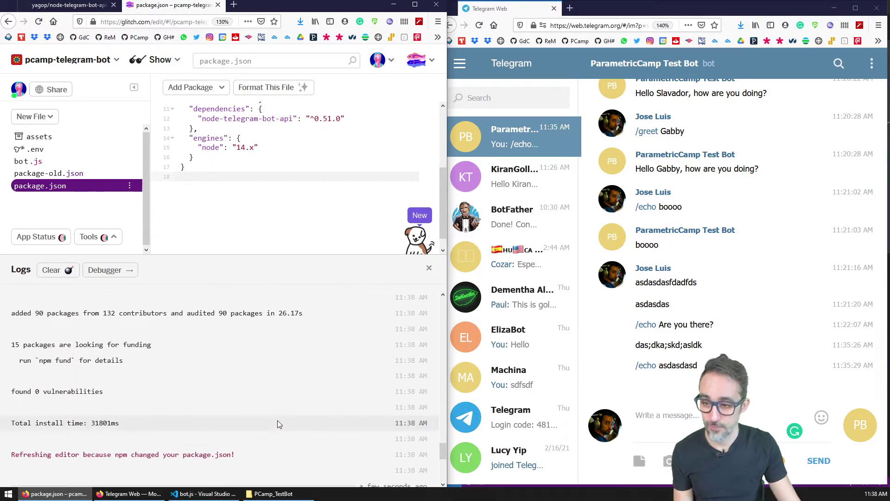
{"action": "scroll", "coordinate": [276, 421], "scroll_direction": "up", "scroll_amount": 5}
{"action": "scroll", "coordinate": [260, 412], "scroll_direction": "down", "scroll_amount": 3}
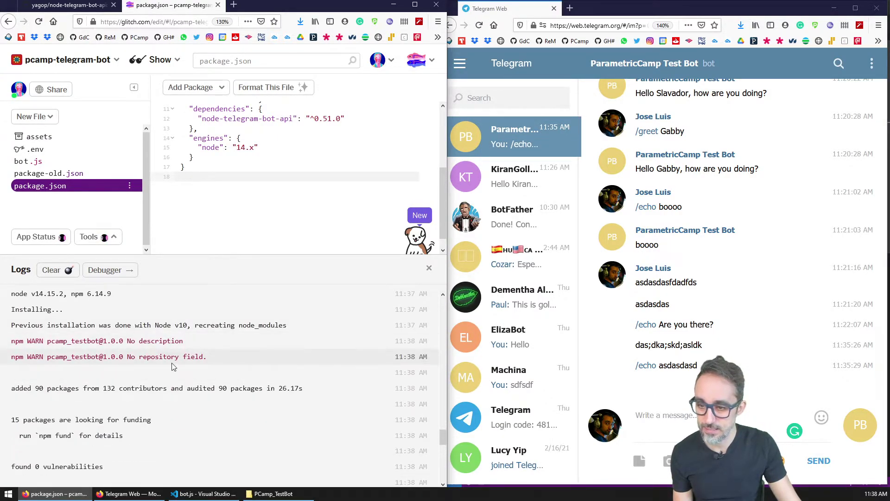
{"action": "scroll", "coordinate": [174, 362], "scroll_direction": "down", "scroll_amount": 3}
{"action": "scroll", "coordinate": [178, 355], "scroll_direction": "down", "scroll_amount": 4}
{"action": "scroll", "coordinate": [181, 348], "scroll_direction": "down", "scroll_amount": 1}
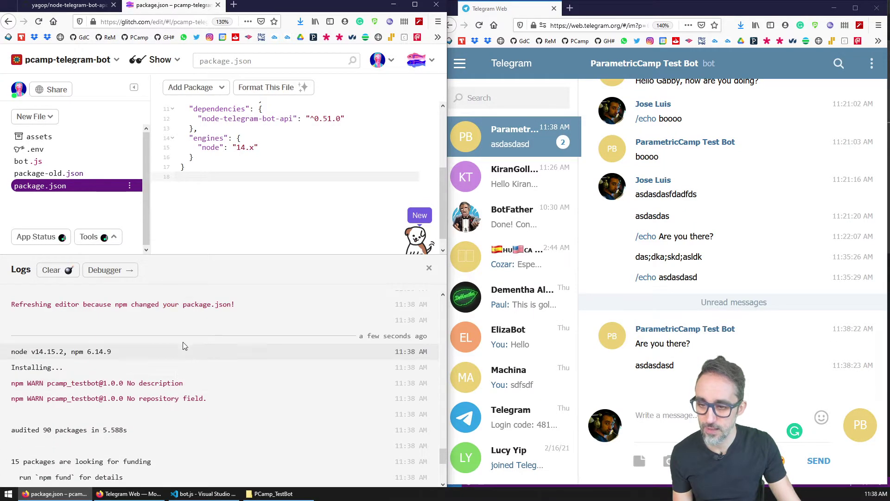
{"action": "scroll", "coordinate": [184, 347], "scroll_direction": "down", "scroll_amount": 3}
{"action": "scroll", "coordinate": [153, 397], "scroll_direction": "down", "scroll_amount": 3}
{"action": "scroll", "coordinate": [103, 455], "scroll_direction": "up", "scroll_amount": 2}
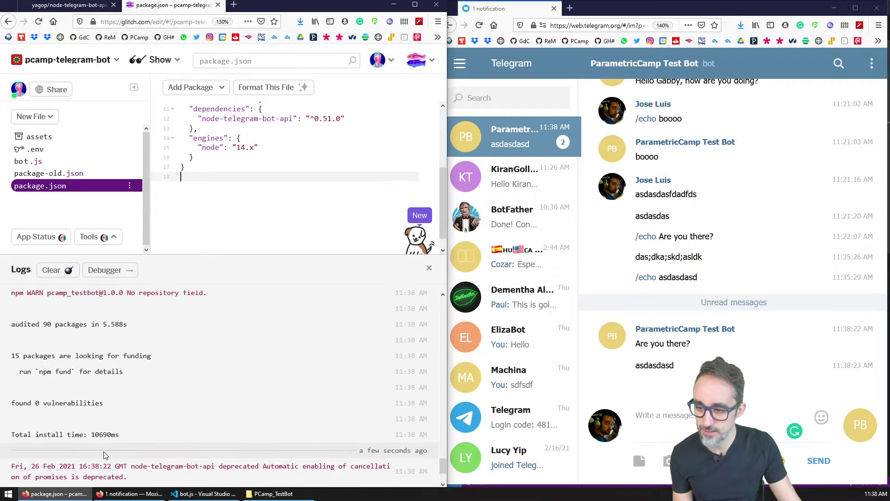
{"action": "scroll", "coordinate": [103, 455], "scroll_direction": "down", "scroll_amount": 2}
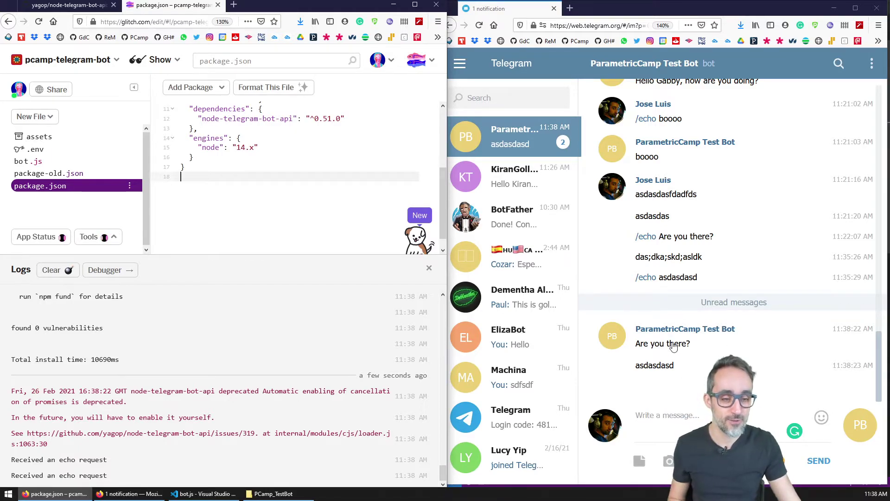
Send '/echo are you here now?' and a '/greet' command with a name to the bot
{"action": "left_click", "coordinate": [681, 416]}
{"action": "type", "text": "/"}
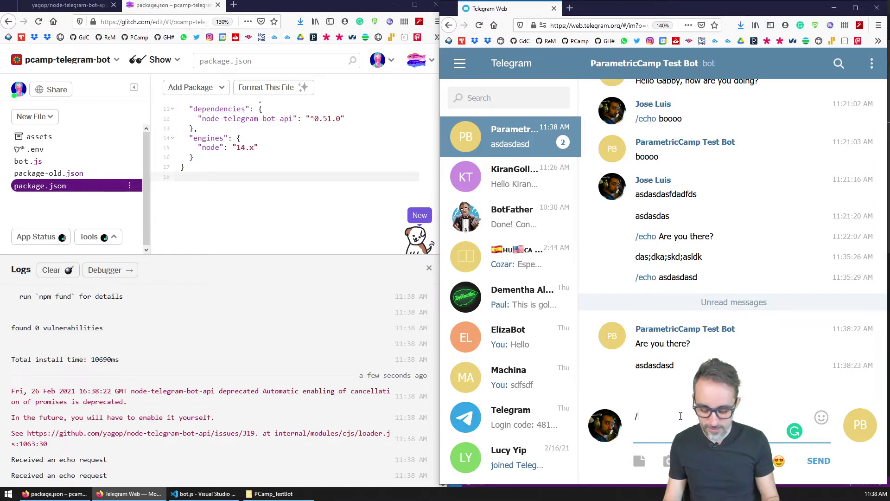
{"action": "type", "text": "echo are you here now"}
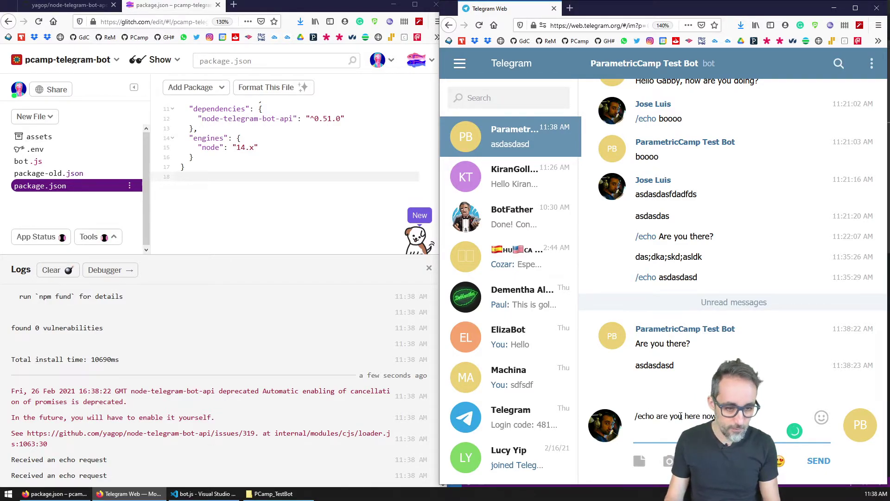
{"action": "type", "text": "/greet Jose Luis"}
{"action": "key", "text": "Return"}
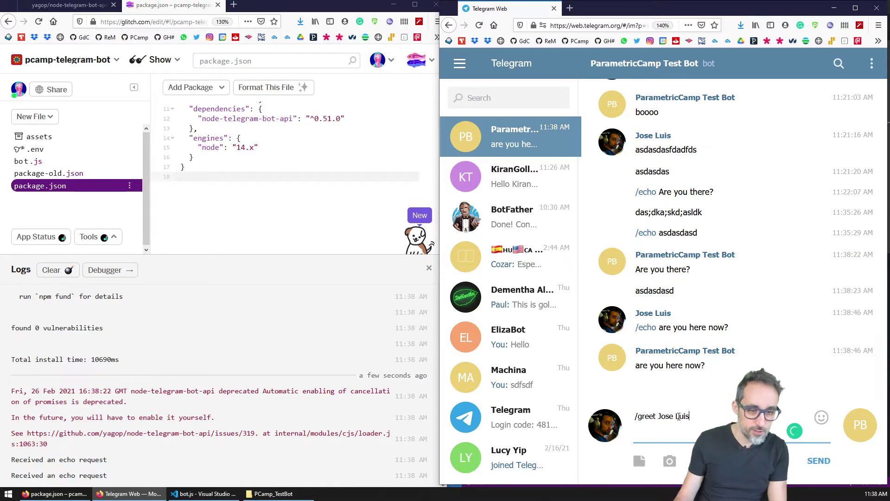
{"action": "key", "text": "Return"}
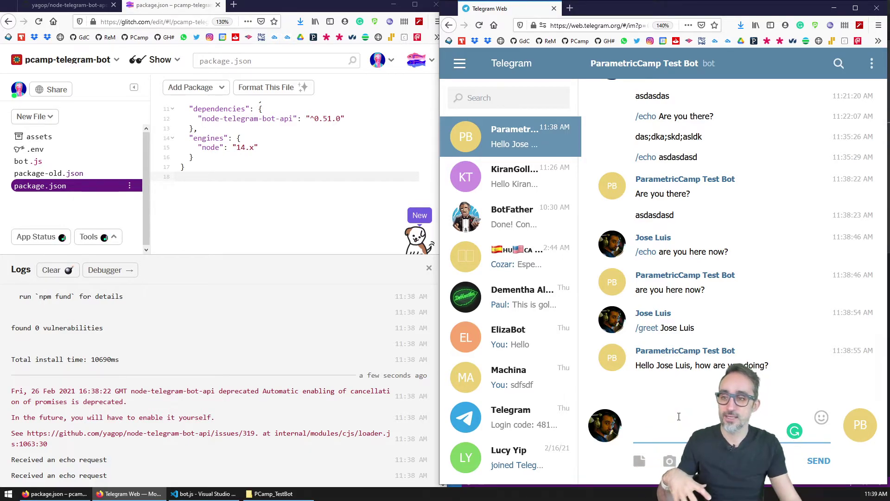
Show bot.js in the editor and delete package-old.json from the project
{"action": "left_click", "coordinate": [429, 267]}
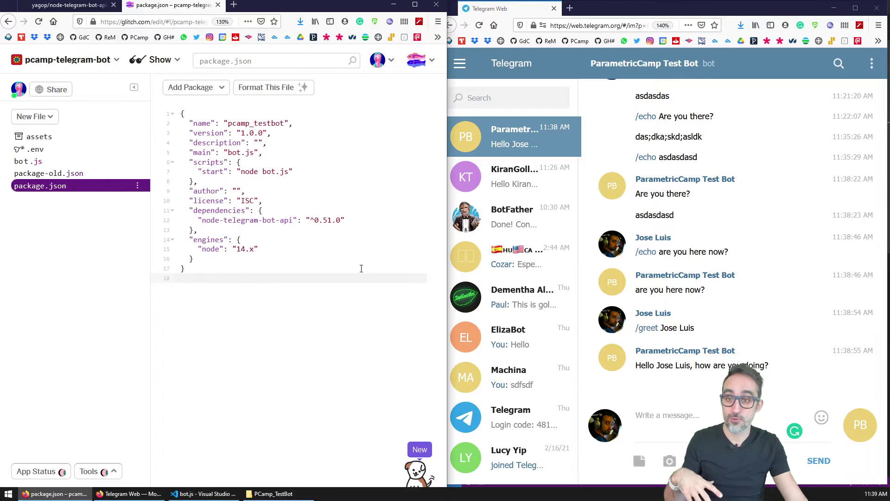
{"action": "left_click", "coordinate": [77, 164]}
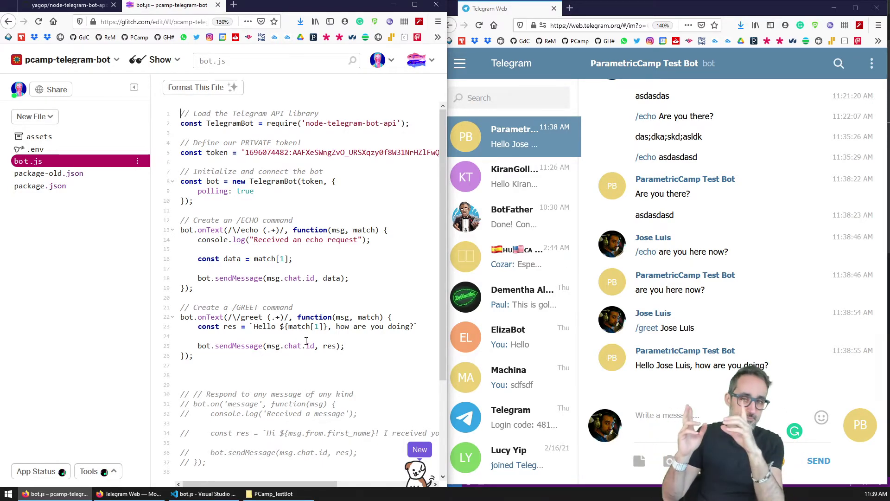
{"action": "left_click", "coordinate": [137, 173]}
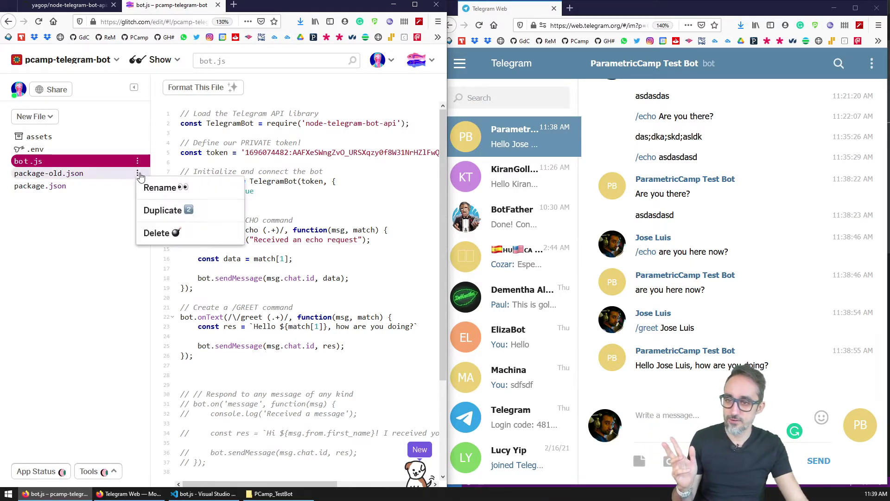
{"action": "left_click", "coordinate": [157, 235]}
{"action": "left_click", "coordinate": [206, 225]}
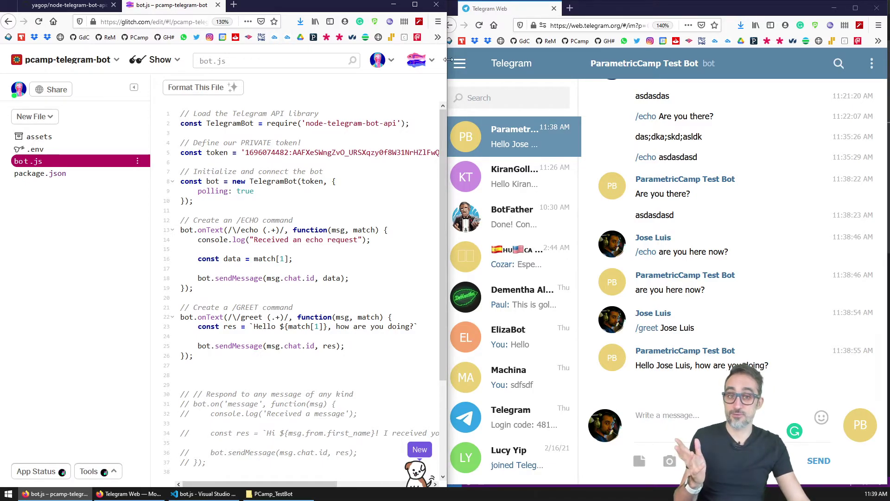
Resize the Glitch window so bot.js lines fit beside a wider Telegram chat
{"action": "left_click_drag", "start_coordinate": [449, 61], "coordinate": [625, 67]}
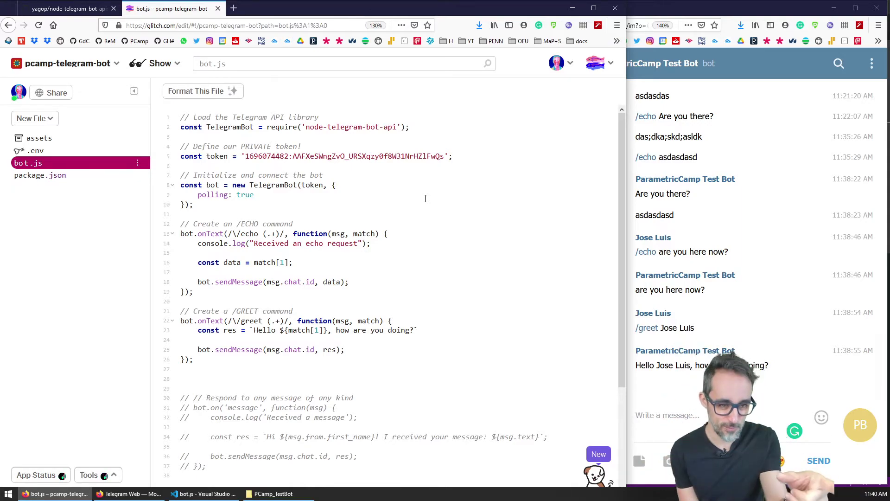
{"action": "left_click_drag", "start_coordinate": [627, 115], "coordinate": [611, 117]}
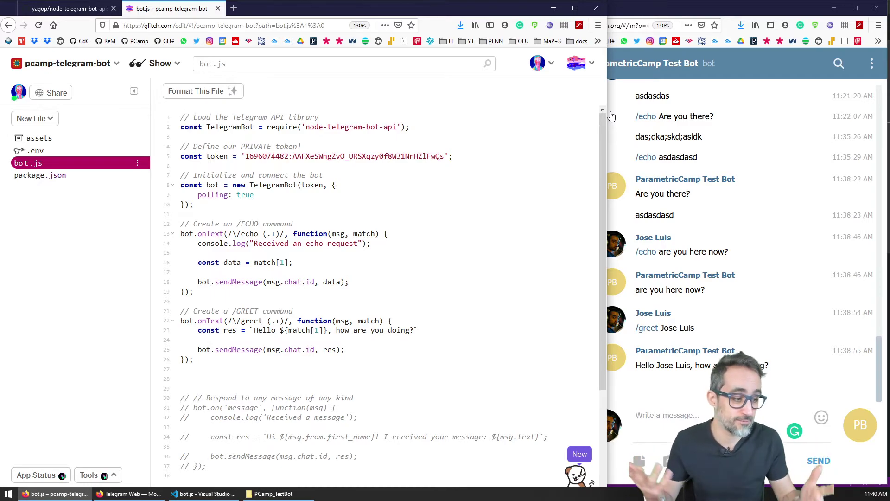
{"action": "mouse_move", "coordinate": [607, 83]}
{"action": "left_mouse_down"}
{"action": "mouse_move", "coordinate": [525, 65]}
{"action": "mouse_move", "coordinate": [630, 83]}
{"action": "left_mouse_up"}
{"action": "key", "text": "ctrl+plus"}
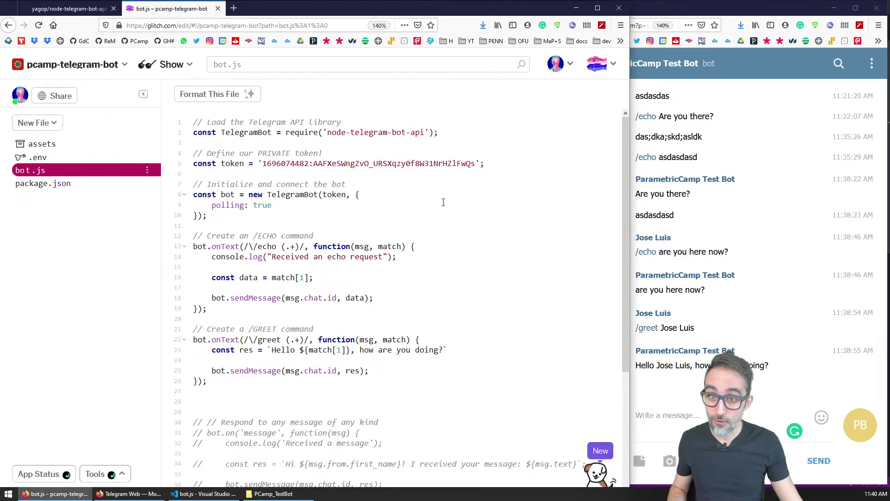
{"action": "key", "text": "ctrl+plus"}
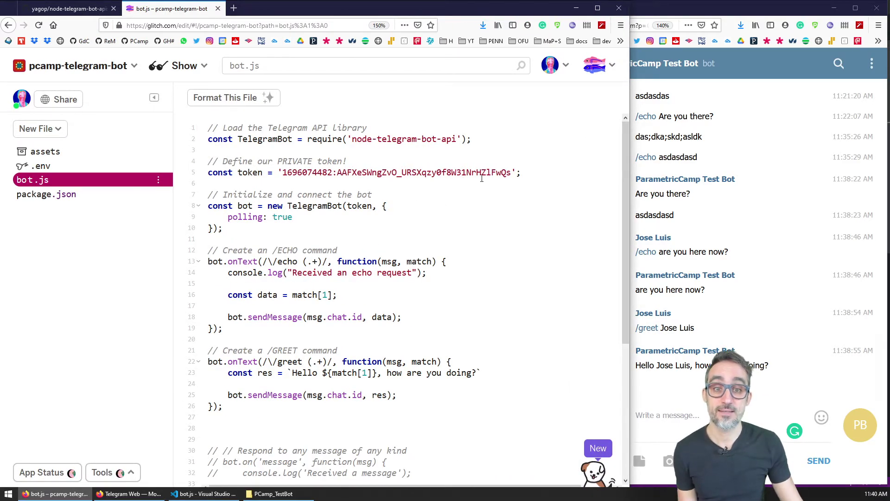
{"action": "left_click_drag", "start_coordinate": [512, 173], "coordinate": [280, 172]}
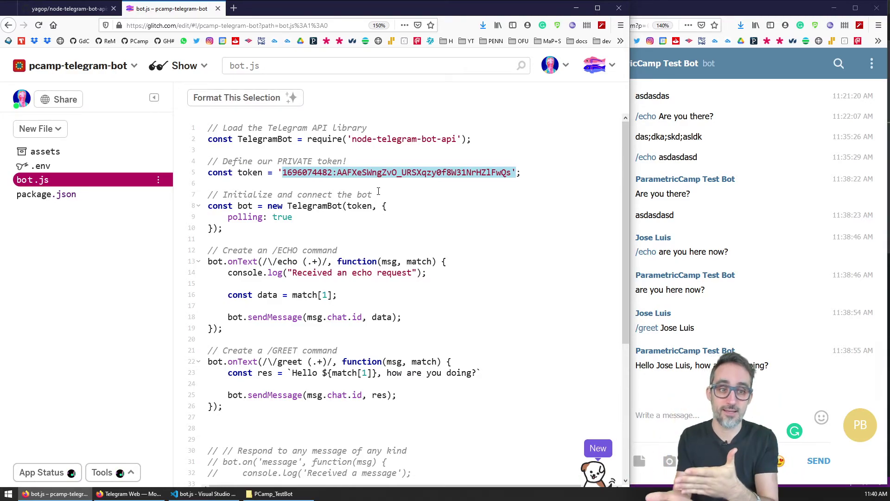
{"action": "left_click", "coordinate": [681, 6]}
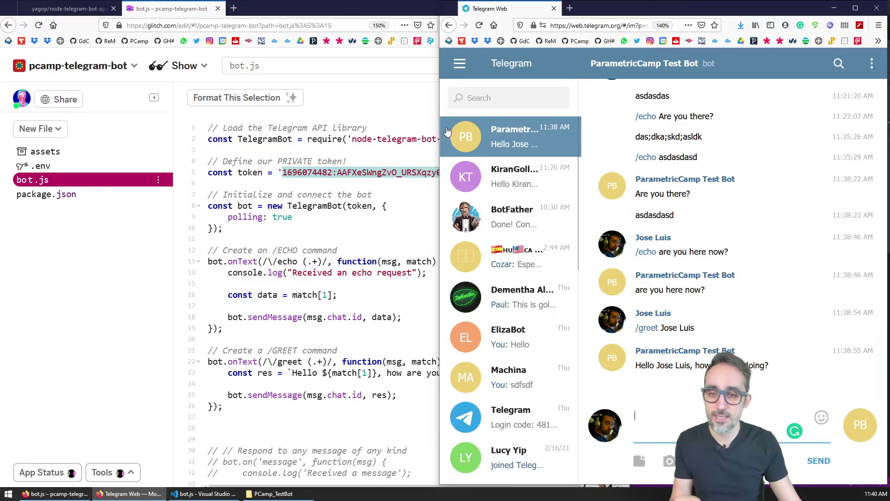
{"action": "left_click", "coordinate": [435, 132]}
{"action": "left_click", "coordinate": [503, 171]}
{"action": "left_click_drag", "start_coordinate": [502, 171], "coordinate": [278, 169]}
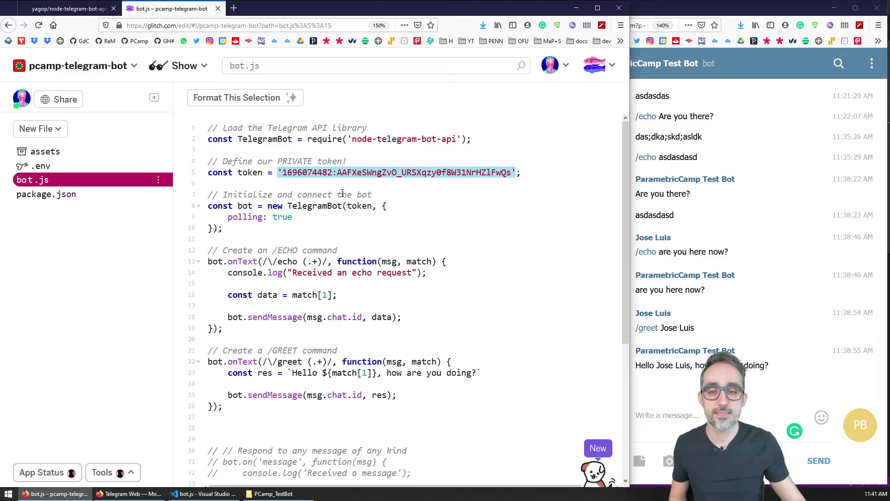
{"action": "double_click", "coordinate": [390, 173]}
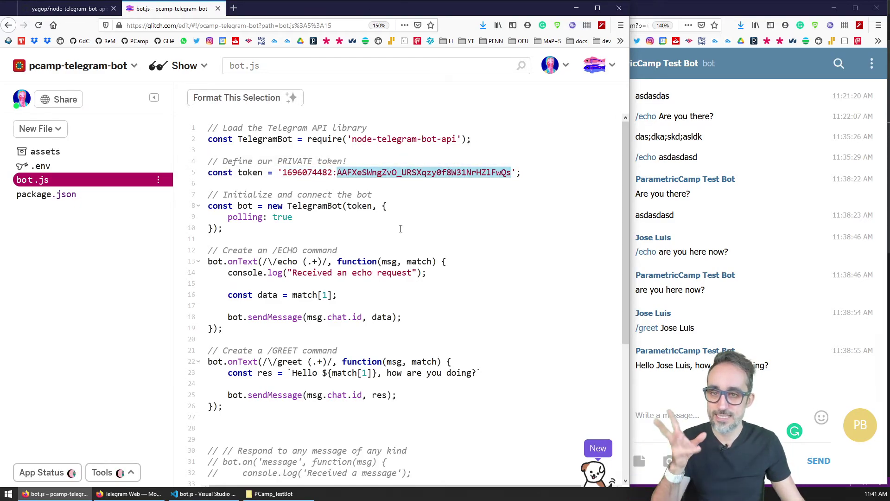
{"action": "key", "text": "ctrl+minus"}
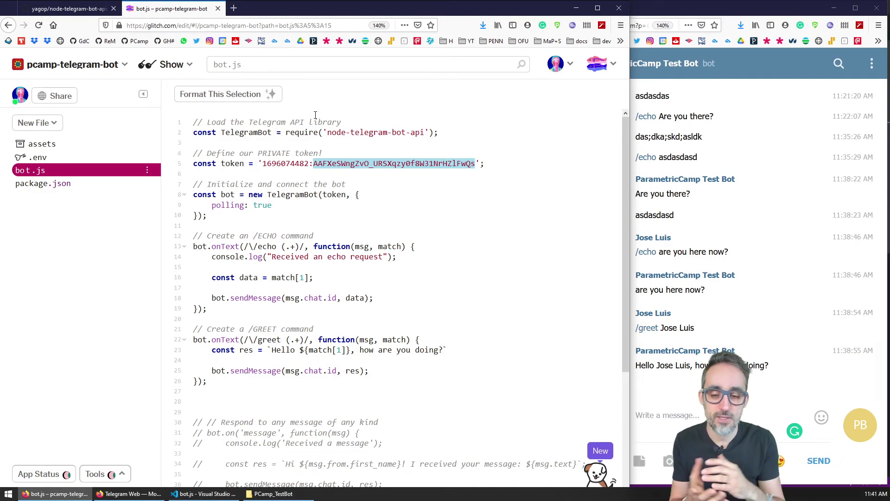
{"action": "left_click", "coordinate": [343, 165]}
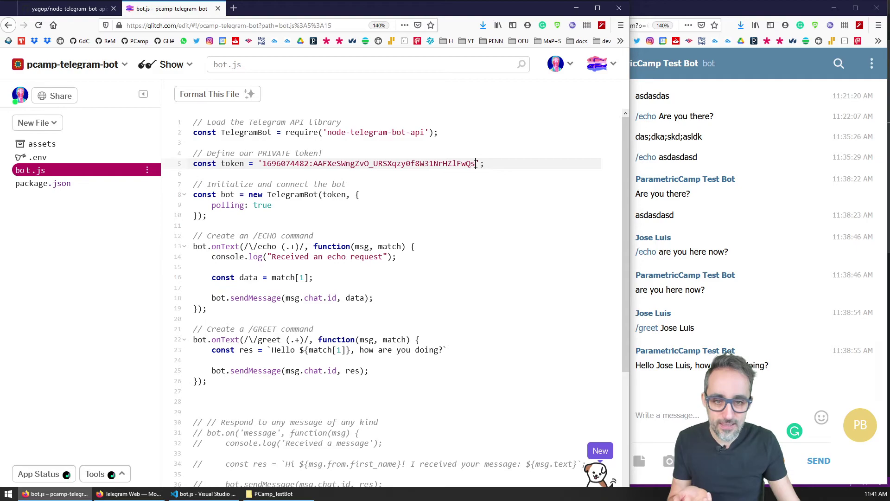
{"action": "left_click_drag", "start_coordinate": [476, 164], "coordinate": [276, 165]}
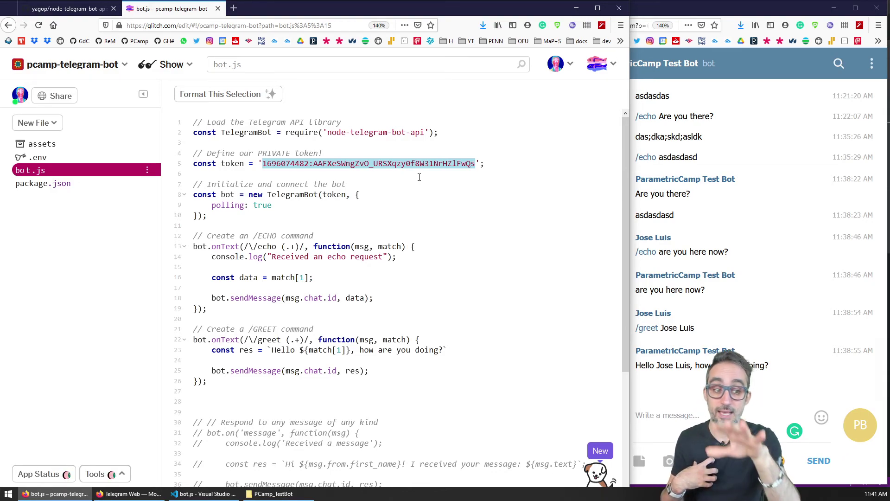
{"action": "left_click", "coordinate": [426, 220]}
{"action": "key", "text": "ctrl+a"}
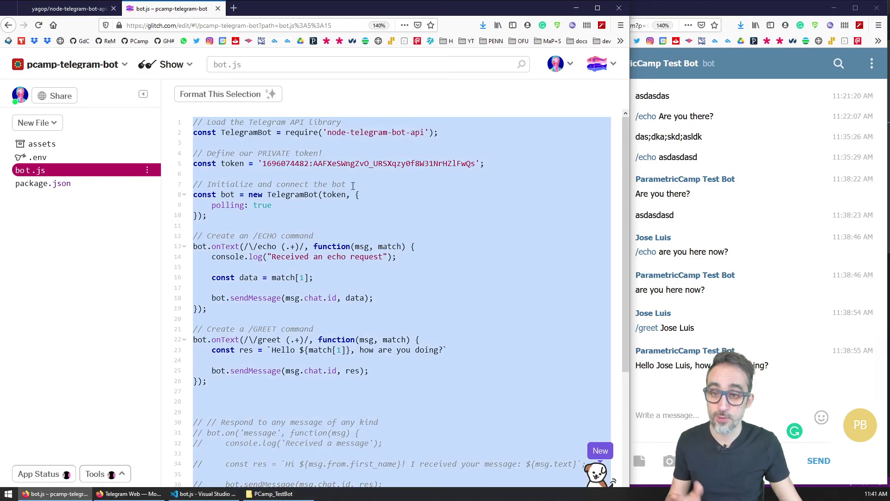
{"action": "left_click", "coordinate": [353, 185]}
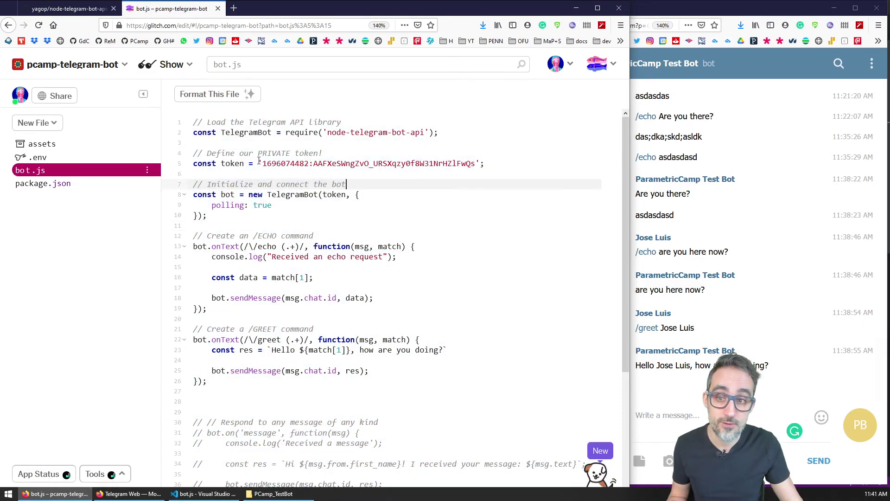
{"action": "left_click_drag", "start_coordinate": [260, 162], "coordinate": [480, 164]}
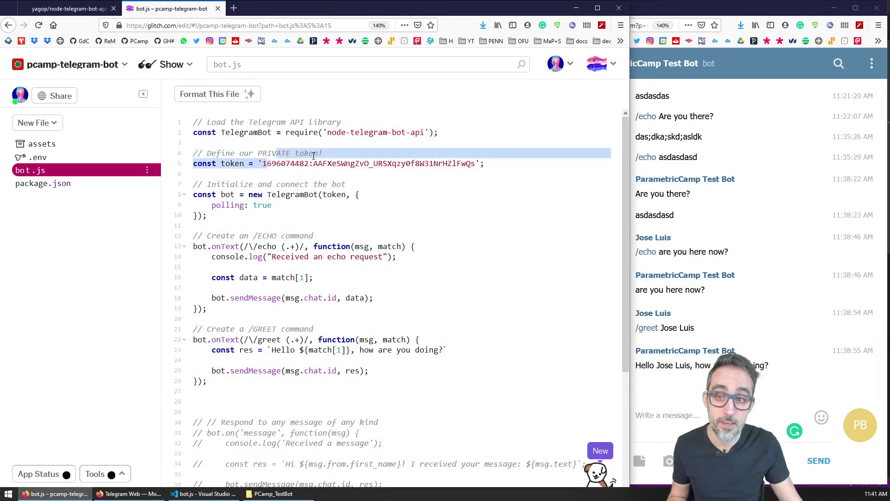
{"action": "left_click", "coordinate": [488, 163]}
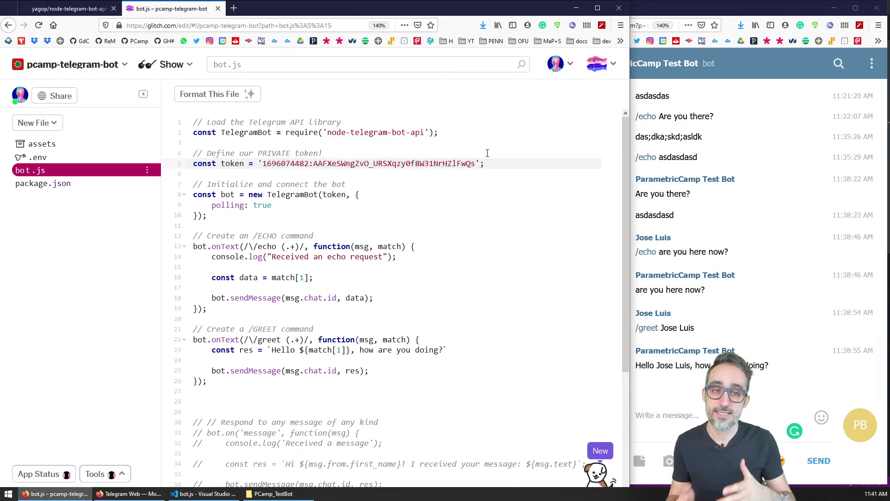